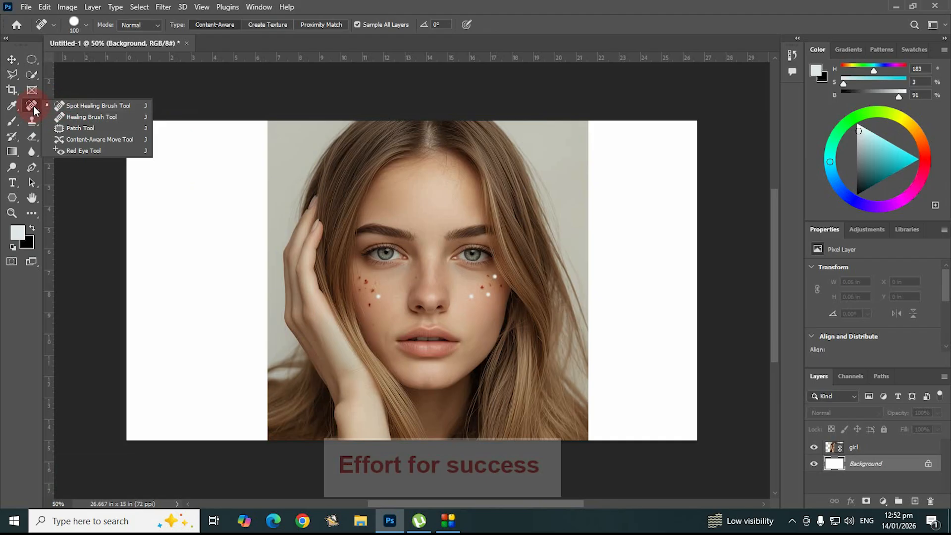
Activate the Spot Healing Brush and reduce its brush size to 50 px
left_click(76, 106)
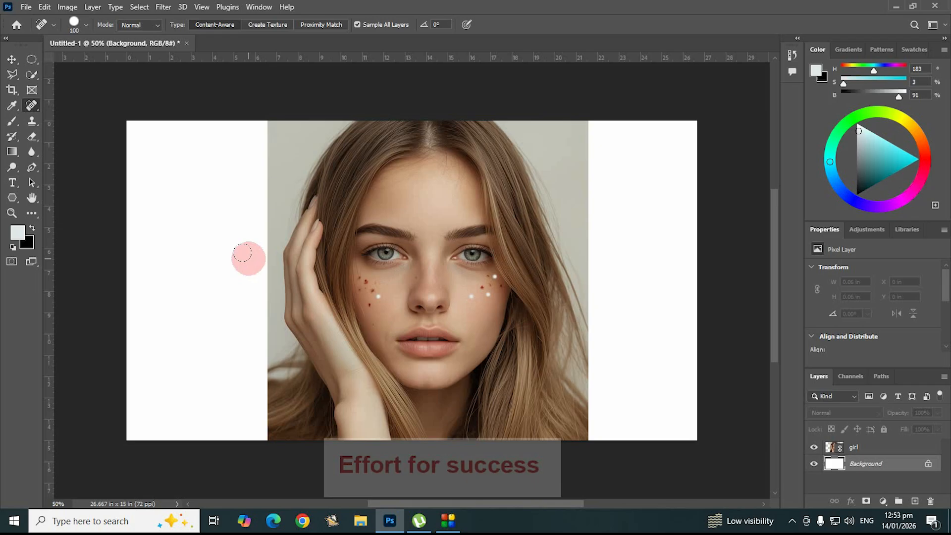
key("bracketleft")
key("bracketleft")
key("bracketleft")
key("bracketleft")
key("bracketleft")
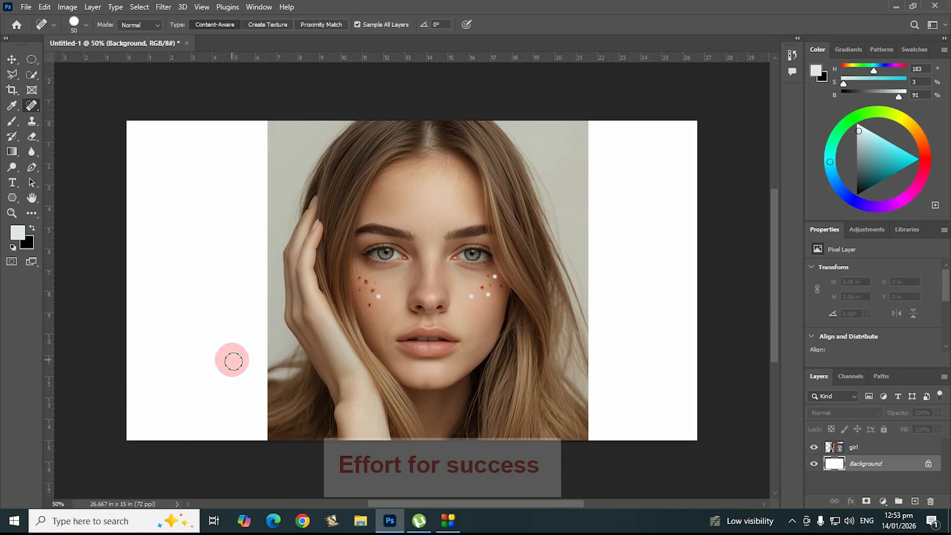
Enlarge the healing brush step by step to a size of 300 px
key("bracketright")
key("bracketright")
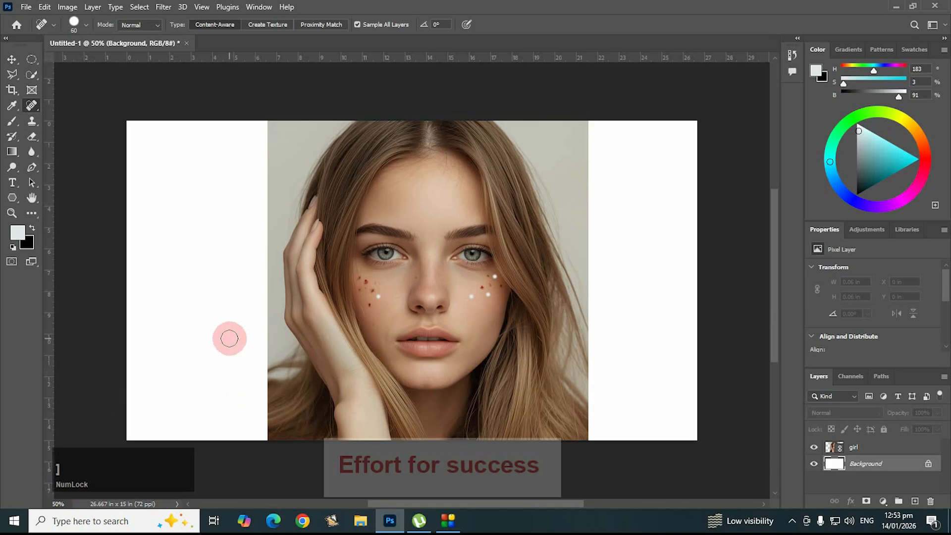
key("bracketright")
key("bracketright")
key("bracketright")
key("bracketright")
key("bracketright")
key("bracketright")
key("bracketright")
key("bracketright")
key("bracketright")
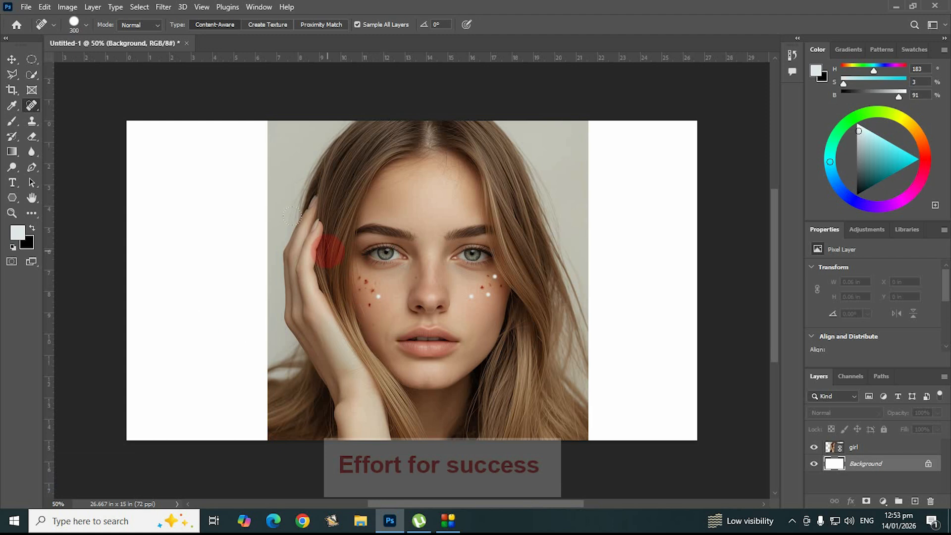
Reduce the healing brush size to 182 px in the brush settings
right_click(329, 251)
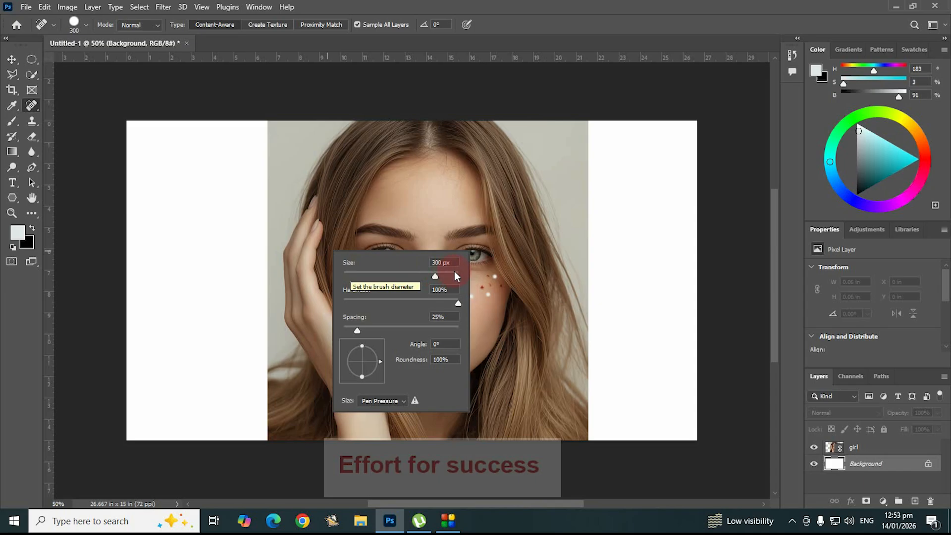
left_click(85, 25)
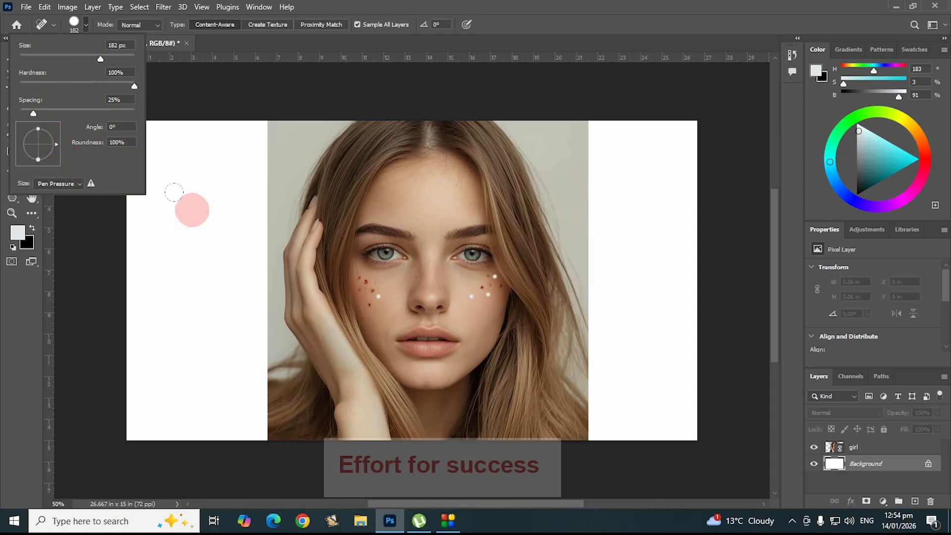
left_click(173, 191)
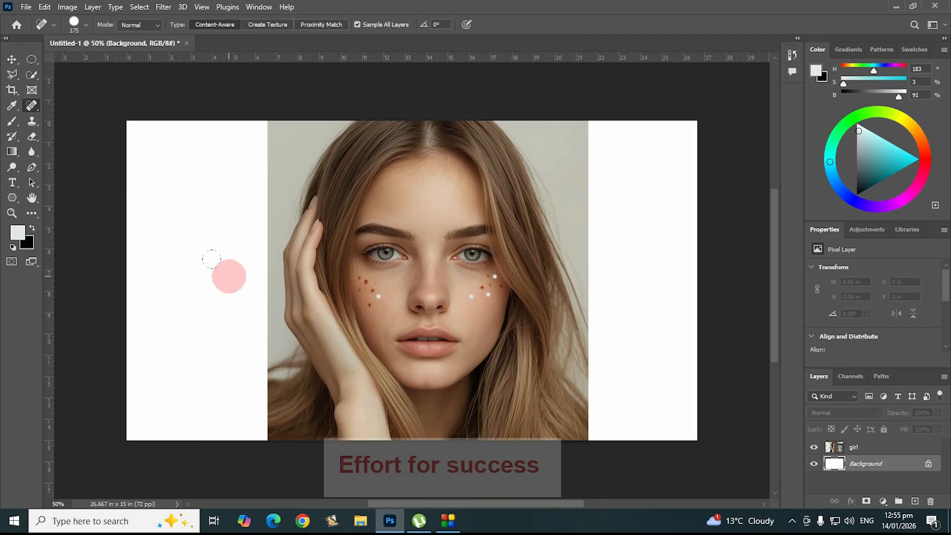
Resize the healing brush interactively on the canvas, first up to 479 px and finally down to 67 px
key("alt")
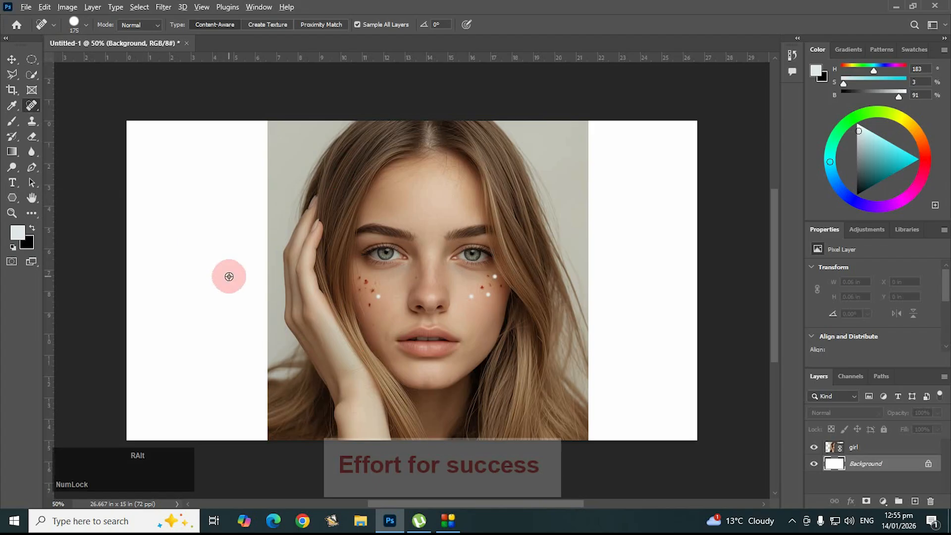
left_click_drag(221, 273, 271, 280)
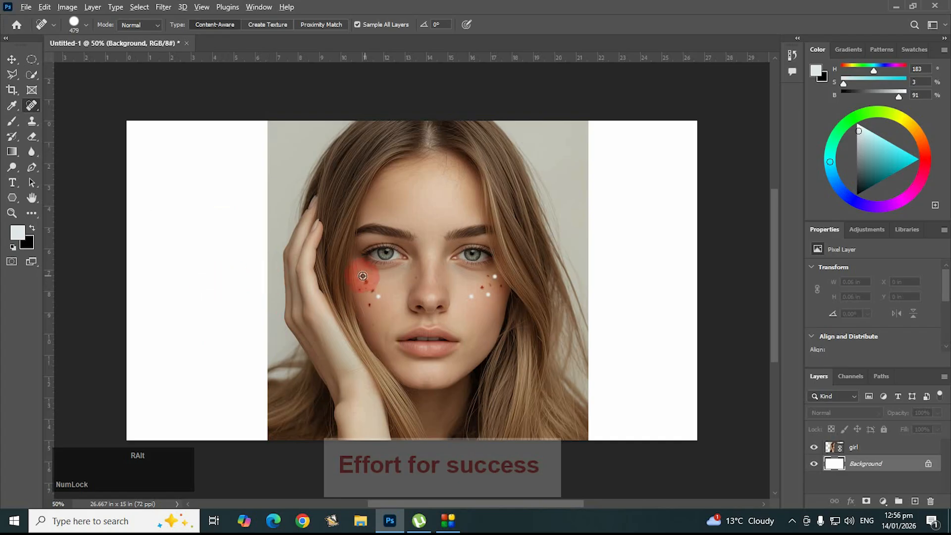
left_click_drag(359, 276, 298, 276)
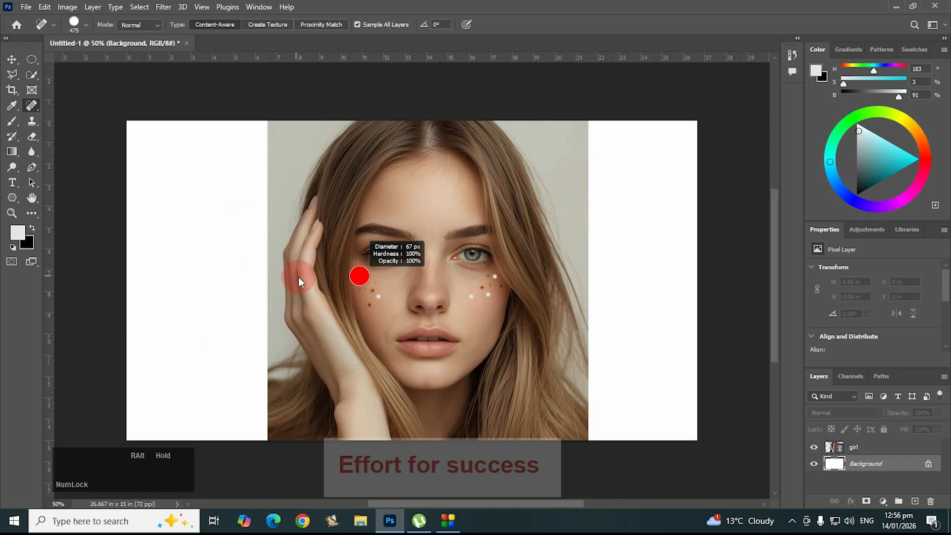
left_click_drag(298, 276, 297, 276)
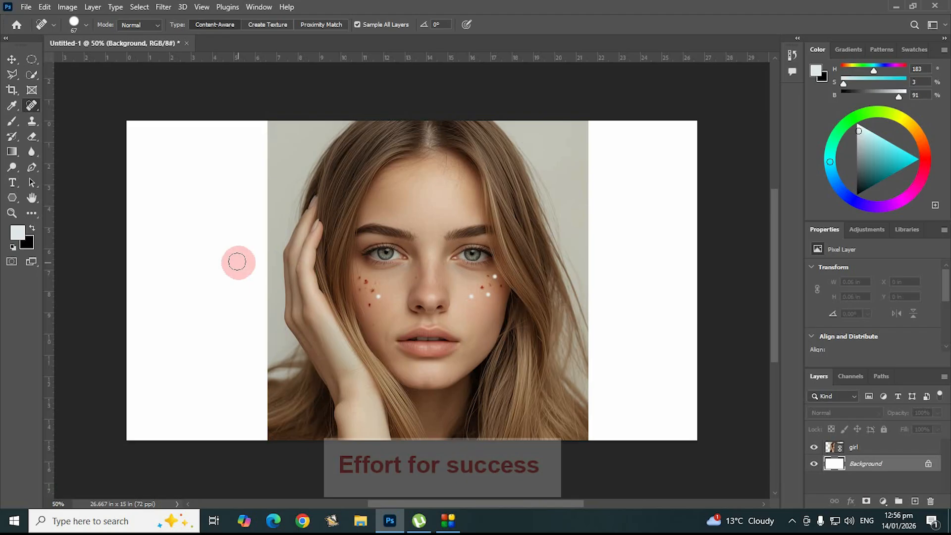
Flatten the healing brush tip to 60% roundness and tilt it to an angle of 36°
left_click(85, 25)
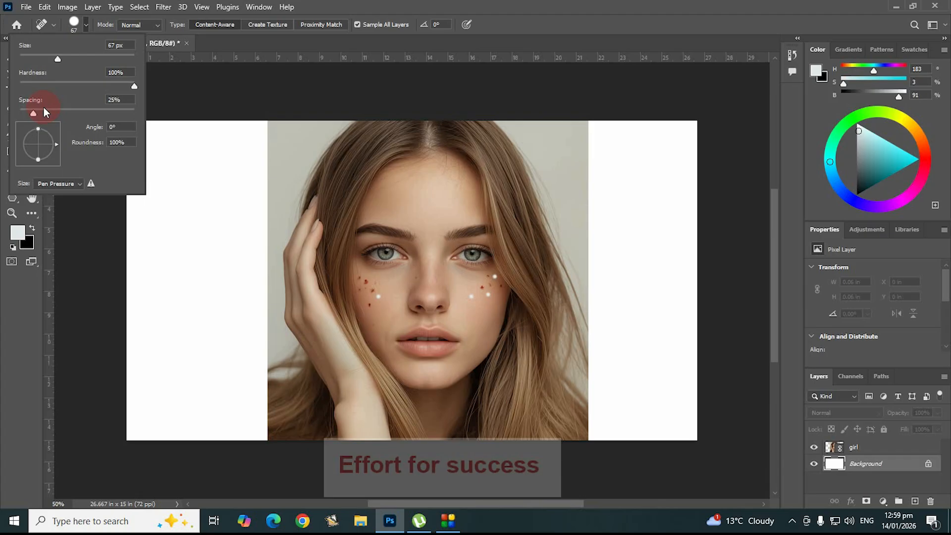
left_click(111, 144)
type("60")
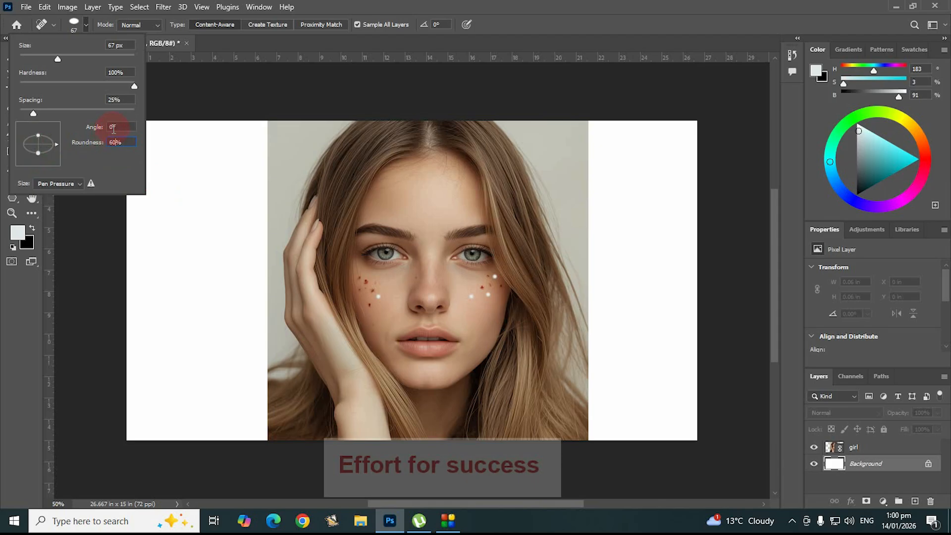
left_click_drag(56, 144, 55, 132)
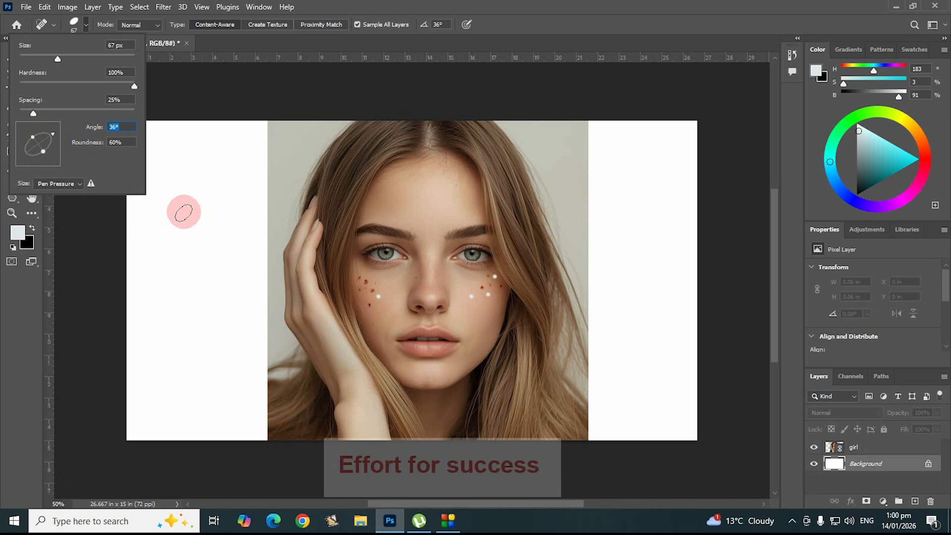
Reset the brush tip to an angle of 0° and a roundness of 100%
left_click(116, 127)
left_click_drag(116, 127, 105, 128)
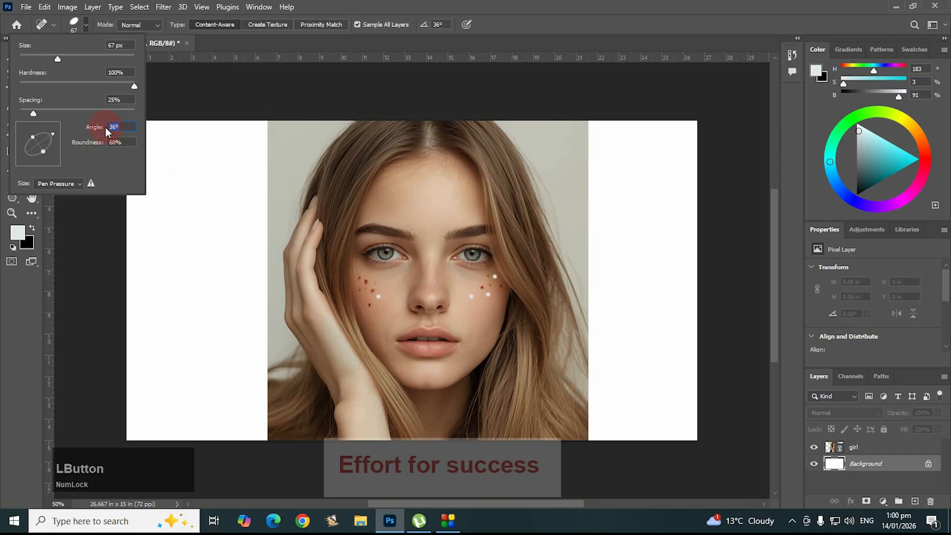
type("0")
left_click_drag(115, 143, 105, 144)
type("1")
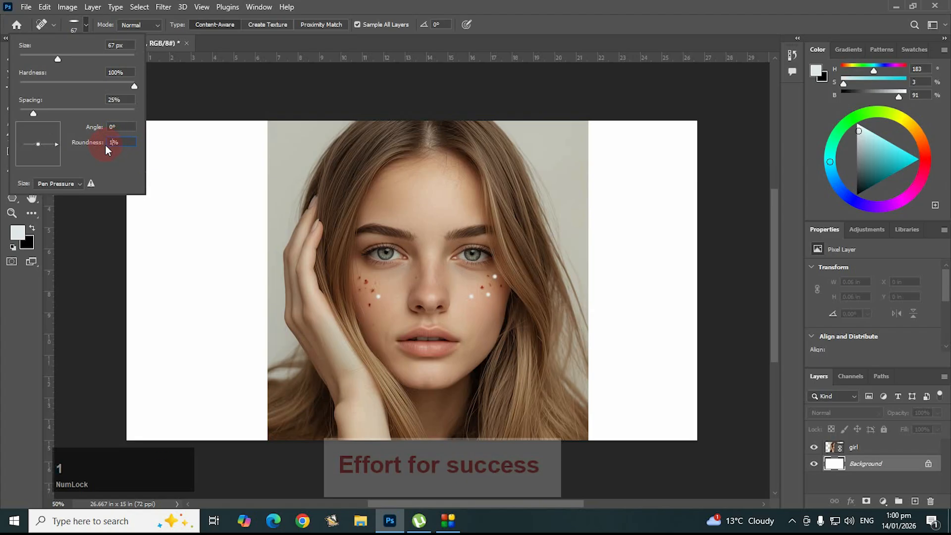
type("00")
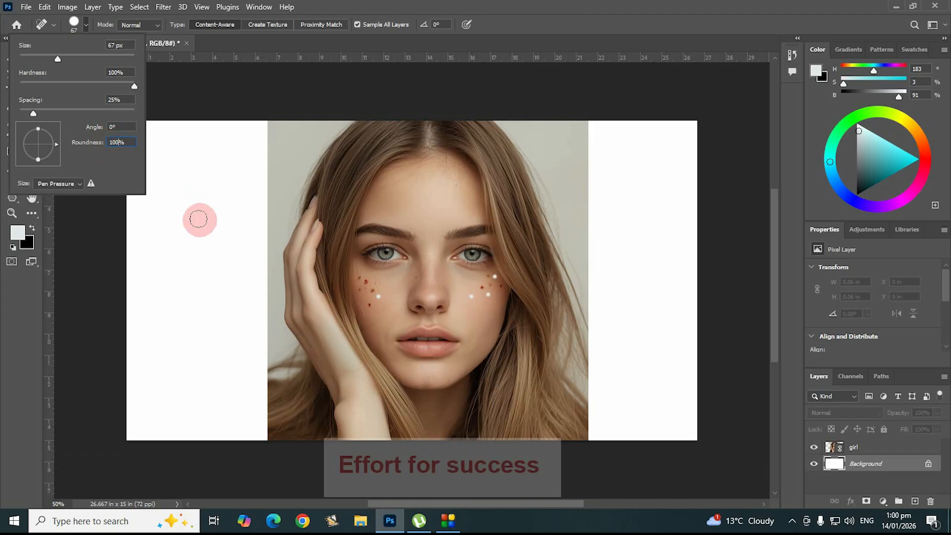
left_click(74, 184)
left_click(73, 183)
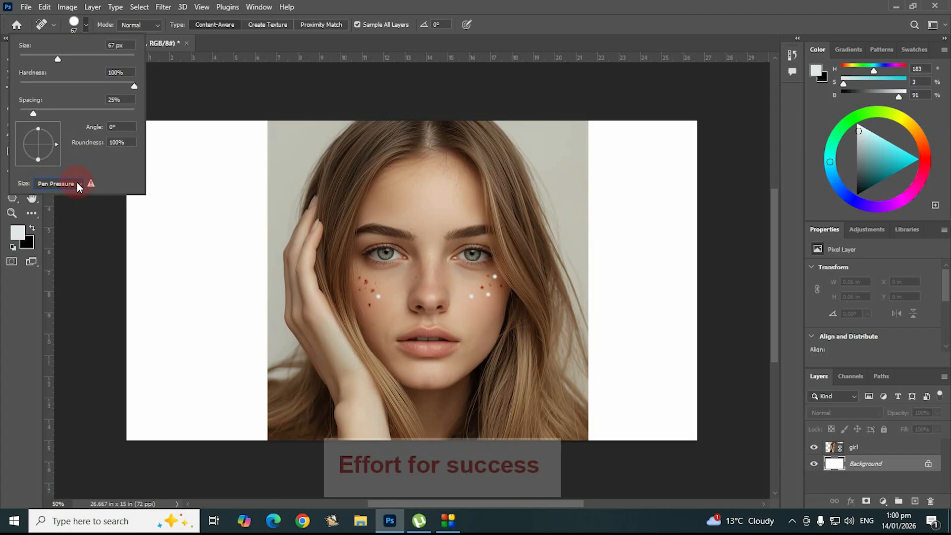
left_click(123, 41)
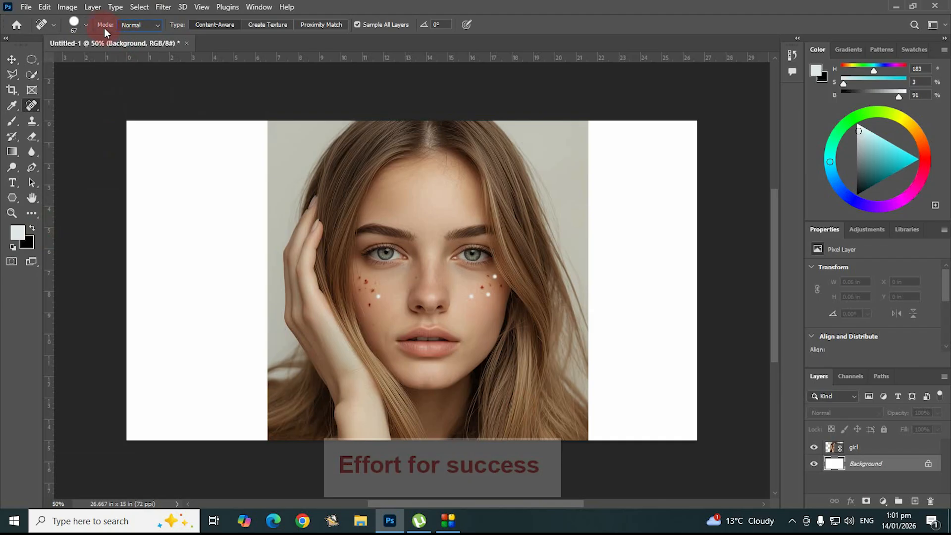
left_click(291, 264)
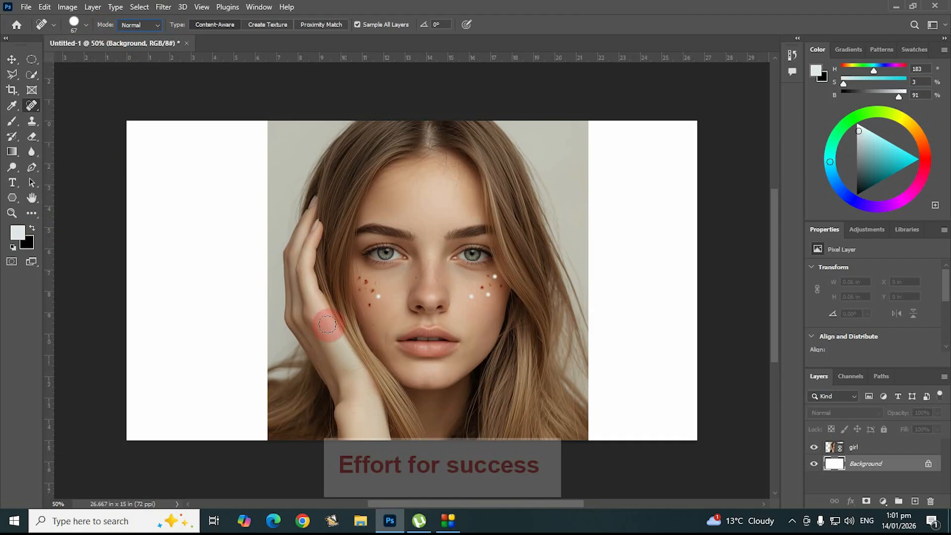
Duplicate the girl layer and hide the original girl layer
left_click(850, 447)
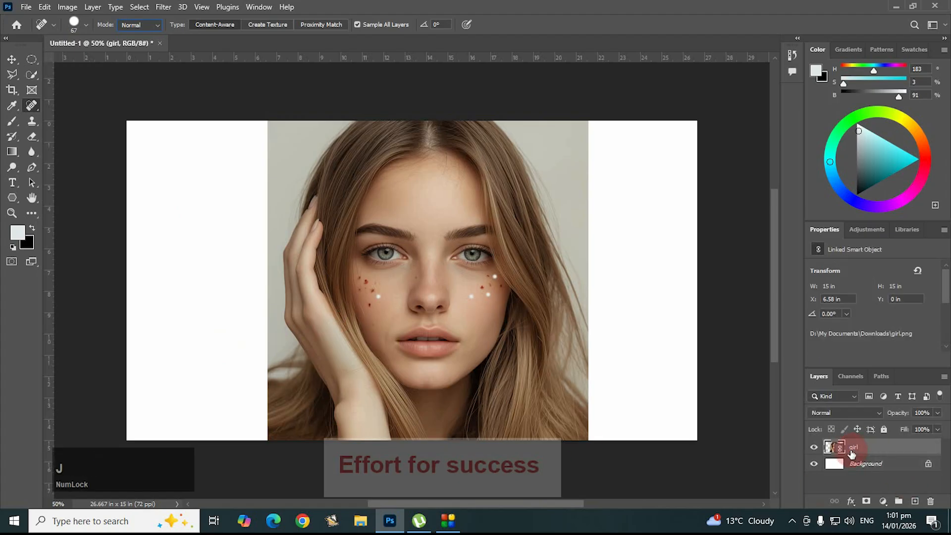
key("ctrl+j")
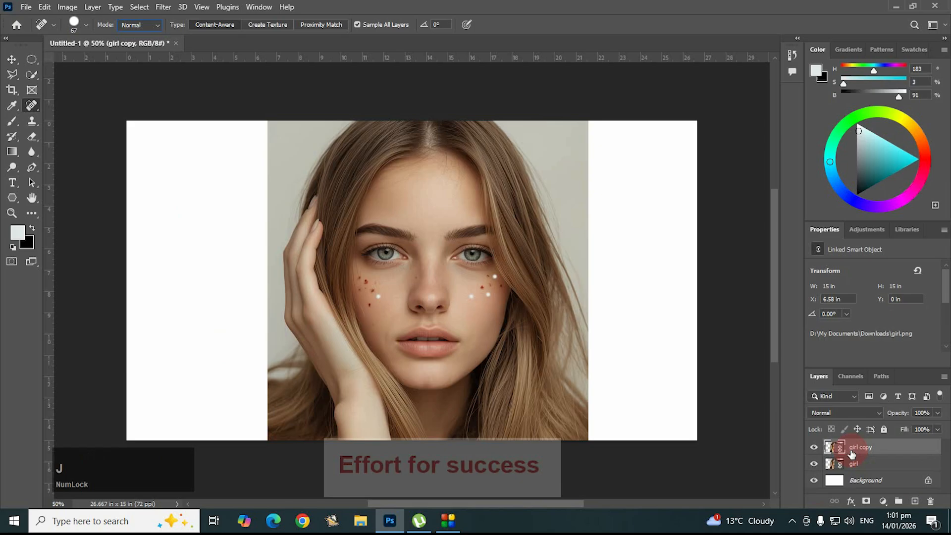
left_click(814, 464)
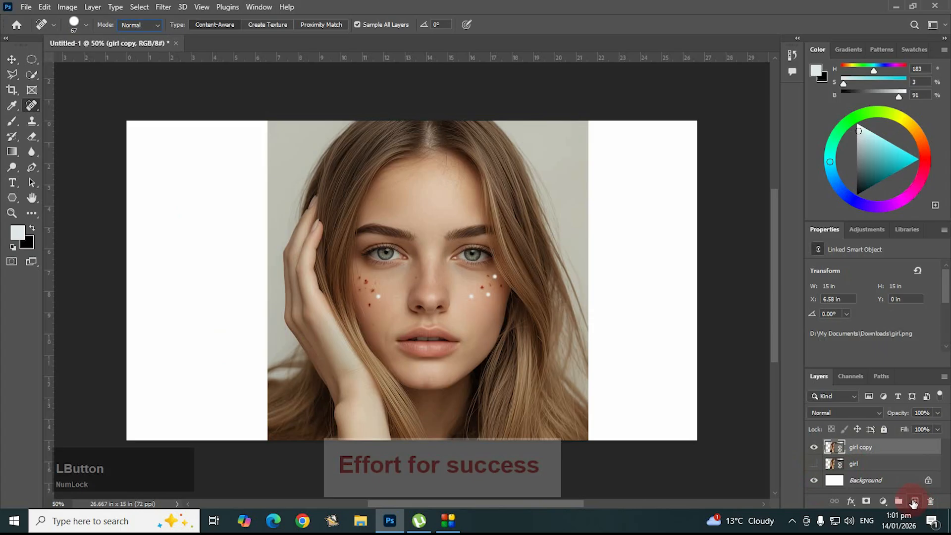
On a new empty layer, heal one white spot and one red blemish on the right-hand cheek with the Spot Healing Brush at 30 px
left_click(913, 501)
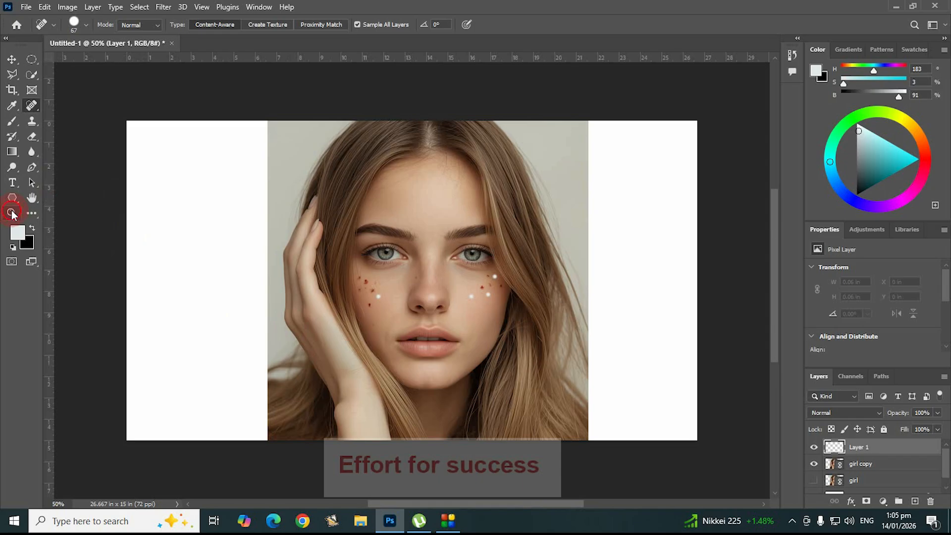
left_click(12, 214)
mouse_move(373, 299)
left_mouse_down()
mouse_move(369, 274)
mouse_move(407, 325)
mouse_move(431, 331)
left_mouse_up()
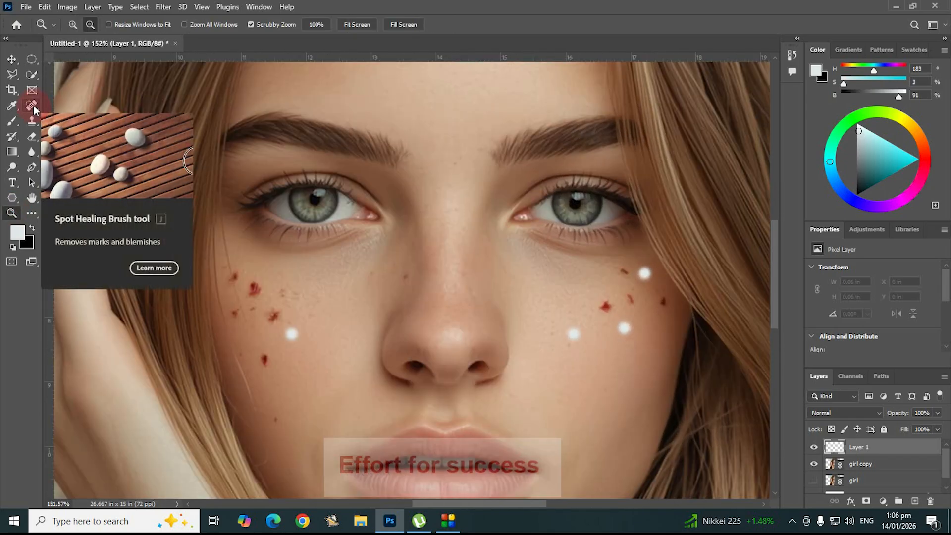
left_click(33, 105)
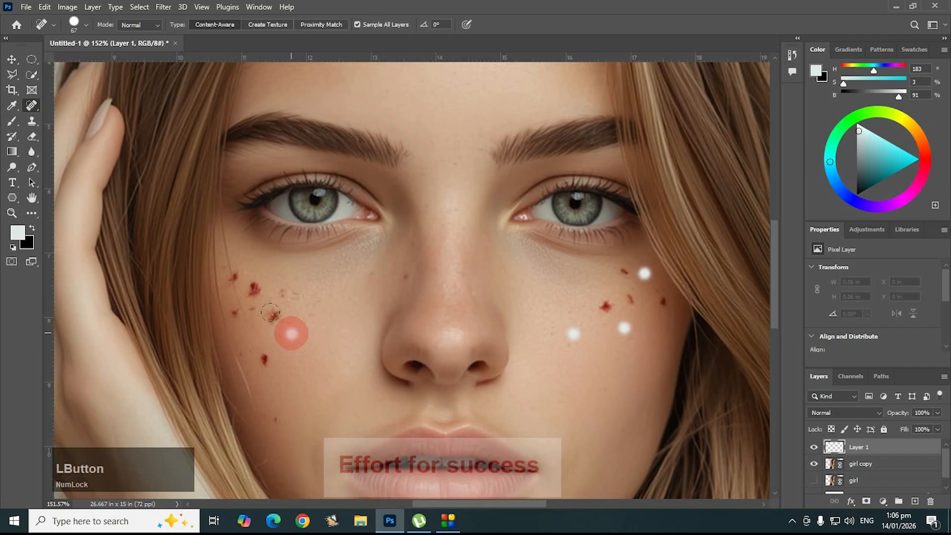
key("bracketleft")
key("bracketleft")
key("bracketleft")
key("bracketleft")
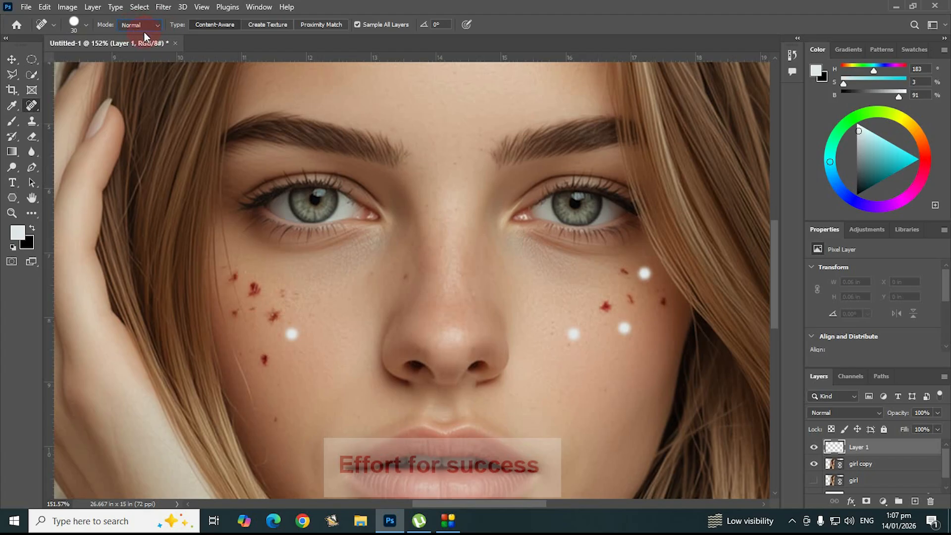
left_click(571, 334)
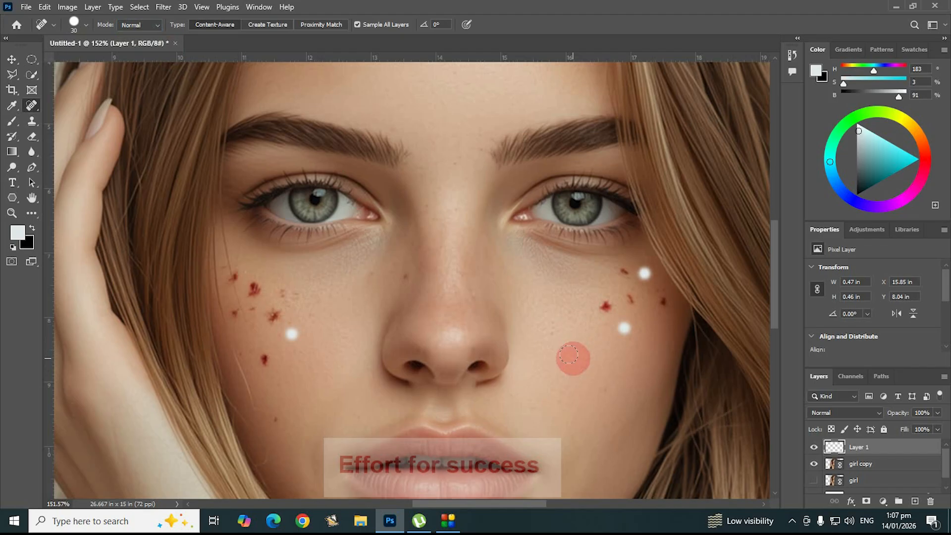
left_click(603, 307)
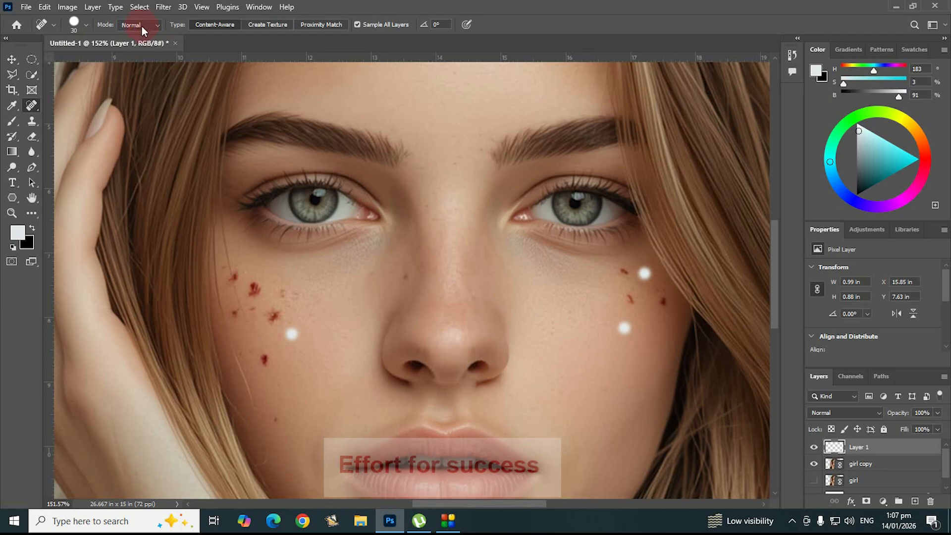
Try healing the large red blemish on the left-hand cheek in Replace mode, and undo the stroke
left_click(13, 214)
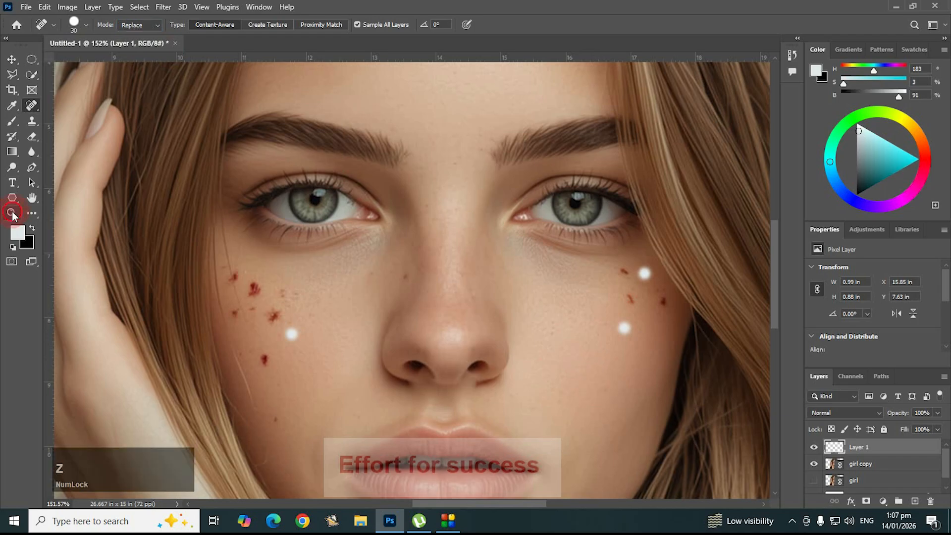
left_click_drag(277, 306, 312, 325)
left_click(158, 25)
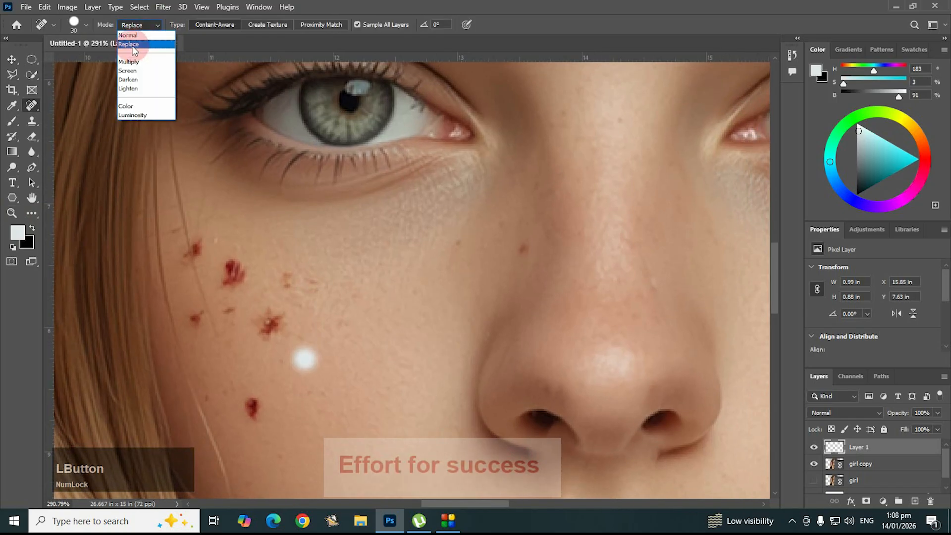
left_click(132, 46)
left_click_drag(236, 273, 219, 256)
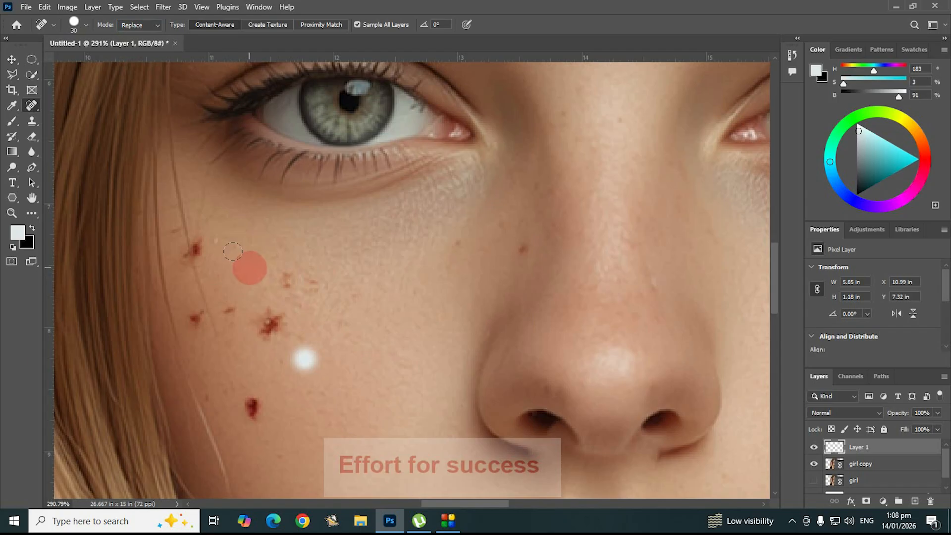
key("ctrl+z")
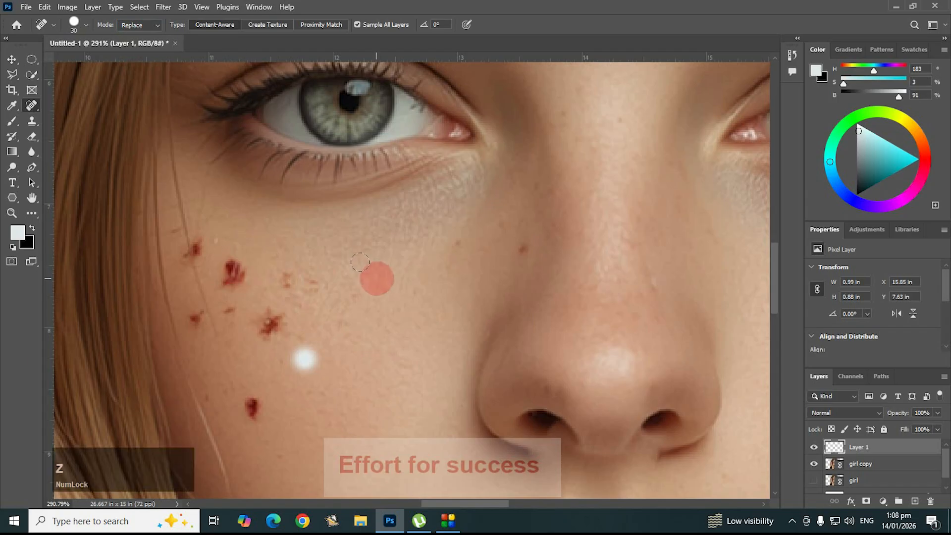
Set the healing mode to Multiply and heal the large red blemish on the left-hand cheek
left_click(157, 26)
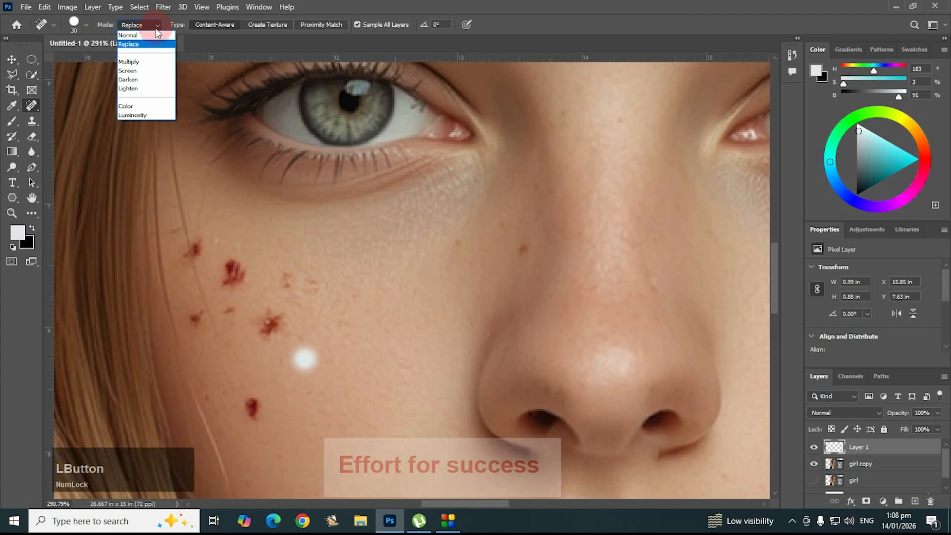
left_click(128, 62)
left_click(224, 254)
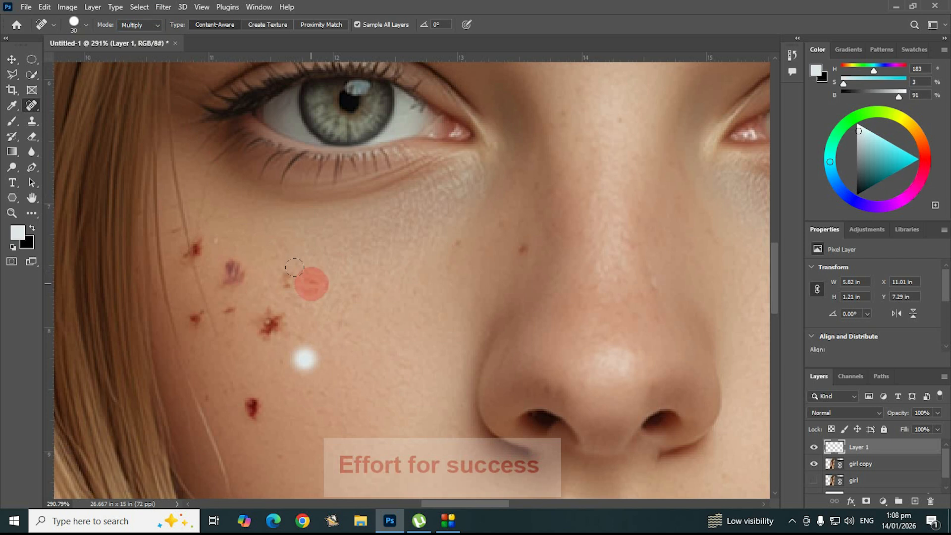
Undo the Multiply stroke, and try healing the large red blemish on the left-hand cheek in Screen mode, undoing that stroke as well
key("z")
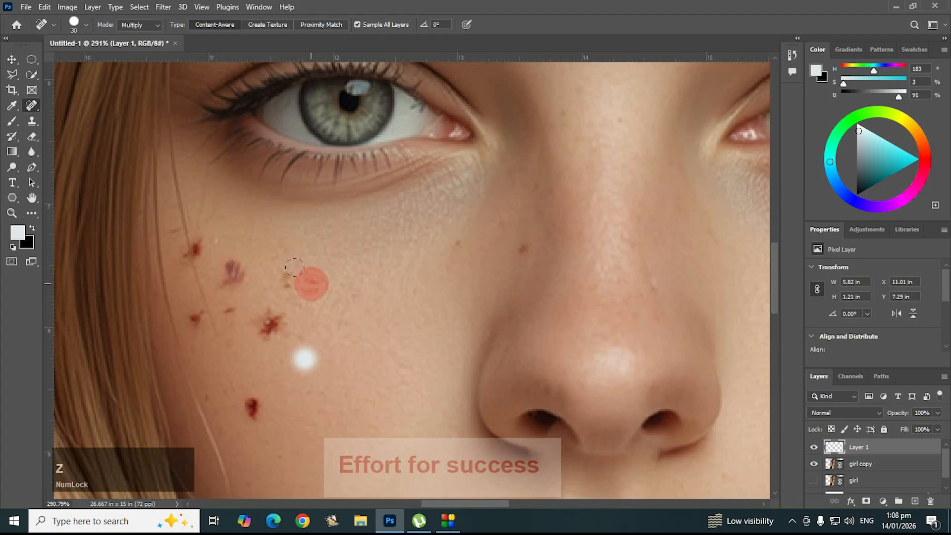
key("ctrl+z")
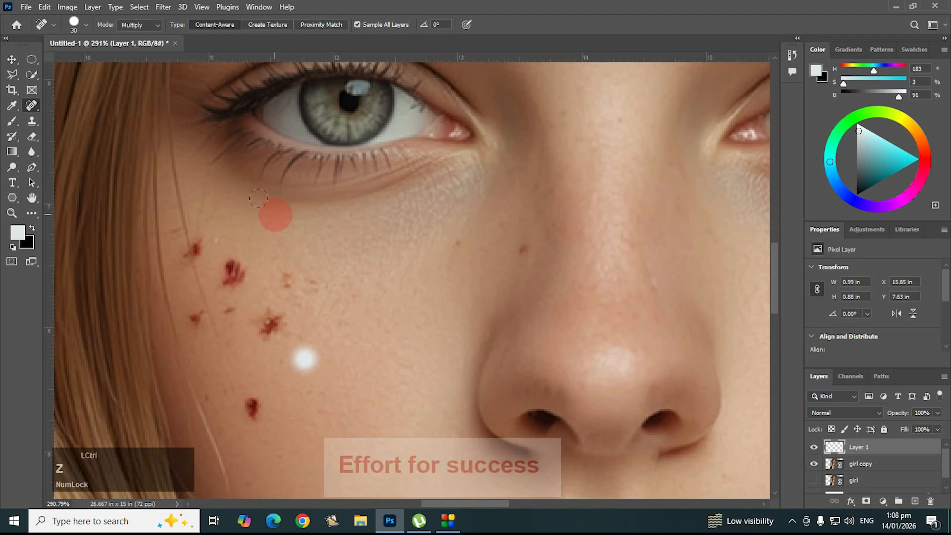
left_click(156, 26)
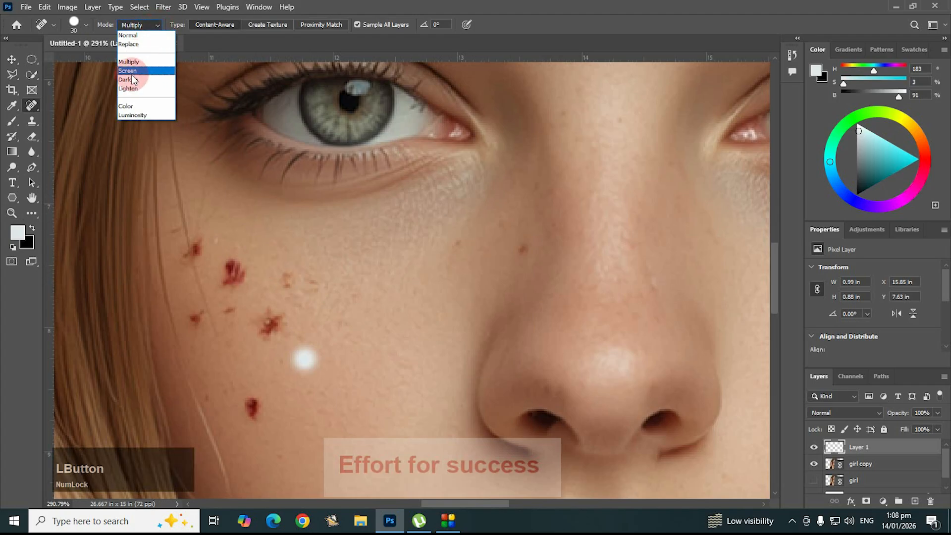
left_click(130, 71)
left_click_drag(220, 265, 220, 262)
left_click_drag(328, 274, 332, 280)
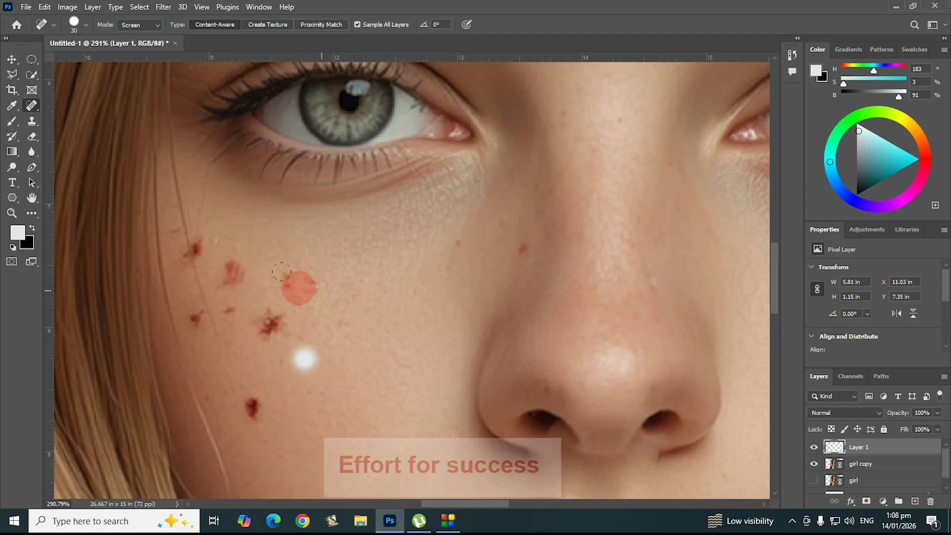
key("ctrl+z")
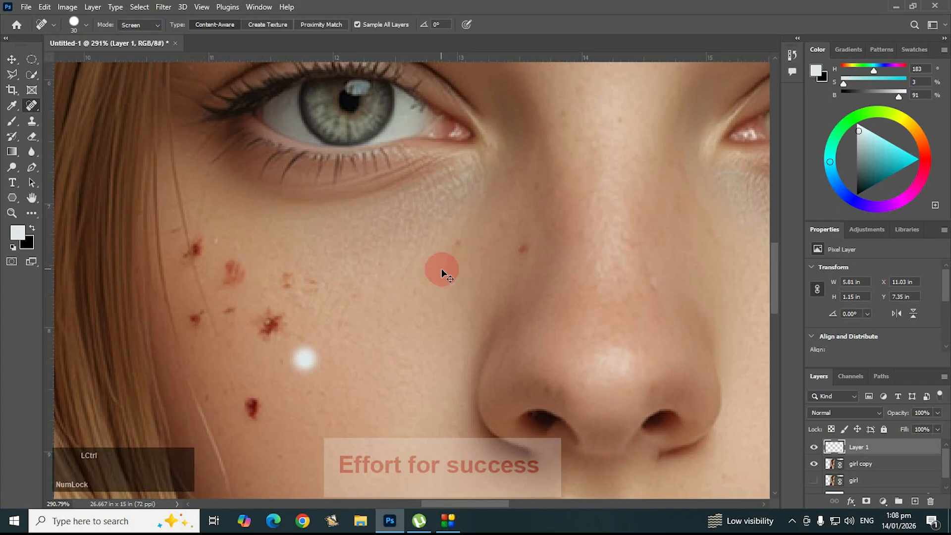
Try healing the large red blemish and the white spot on the left-hand cheek in Darken mode, and undo the strokes
left_click(158, 28)
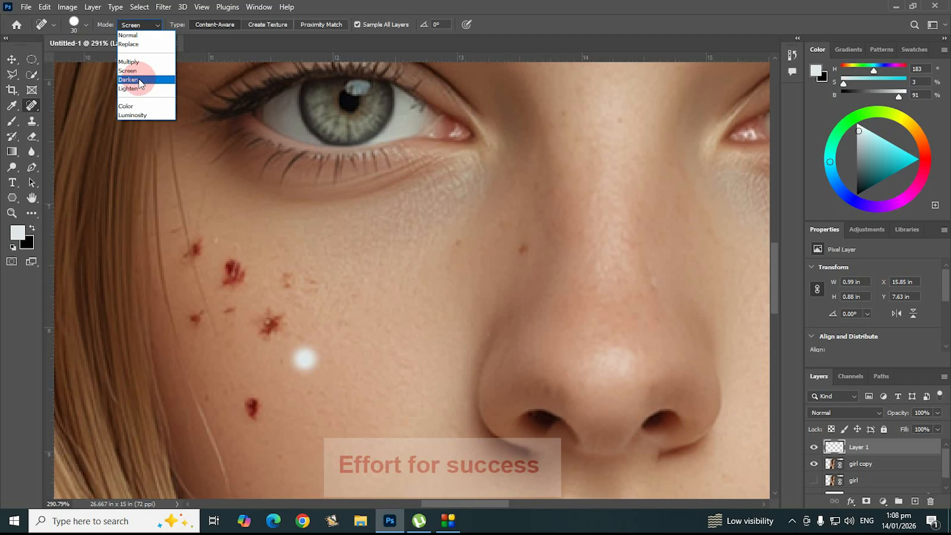
left_click(140, 81)
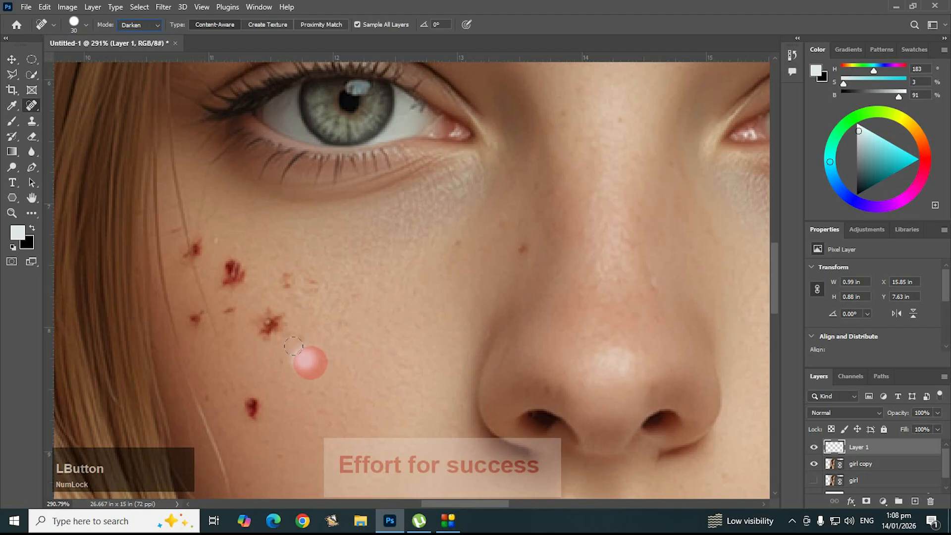
left_click(237, 276)
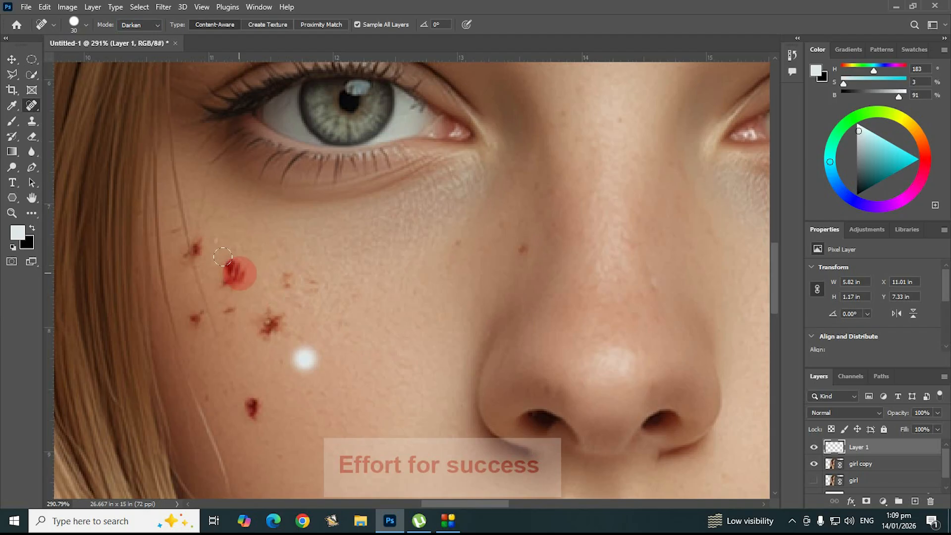
left_click(289, 344)
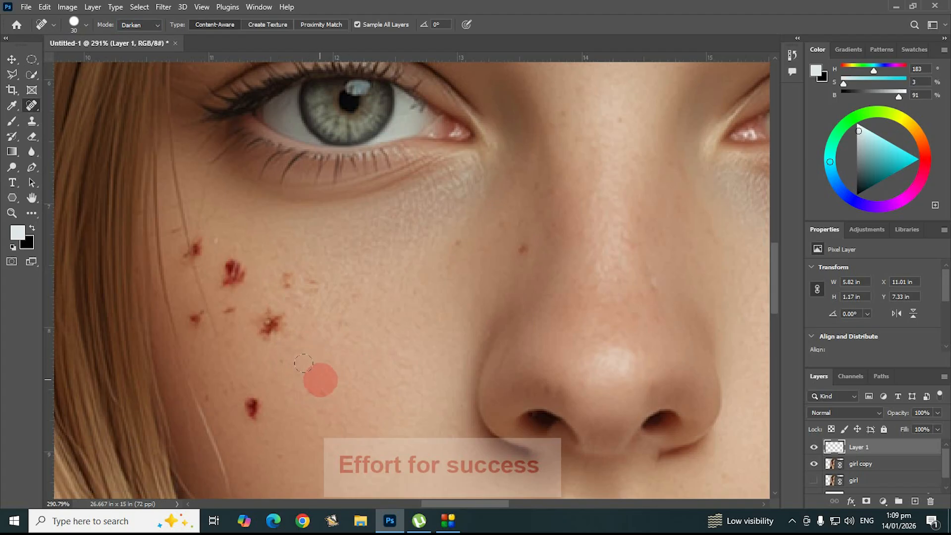
left_click(158, 28)
key("ctrl")
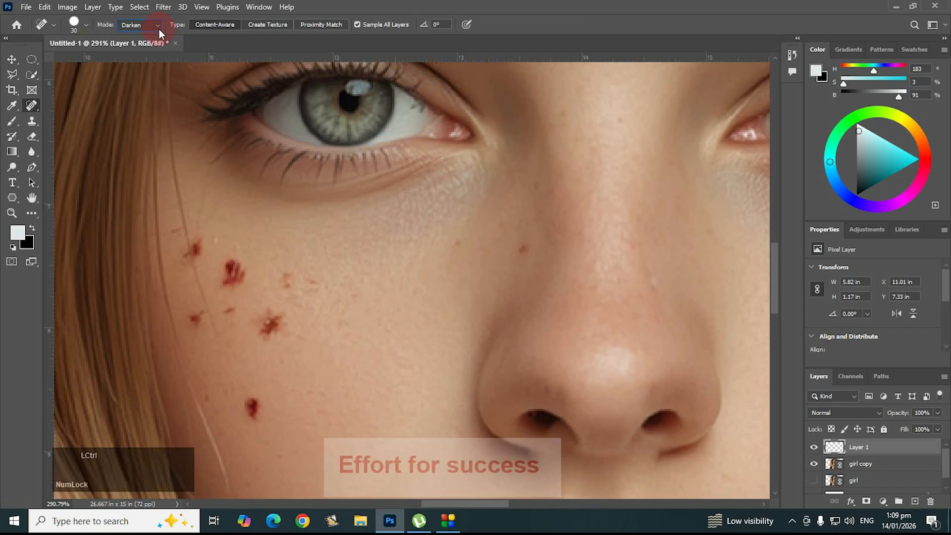
Try Lighten mode on the girl copy layer over the white spot and the two red blemishes nearest it on the left-hand cheek
left_click(155, 26)
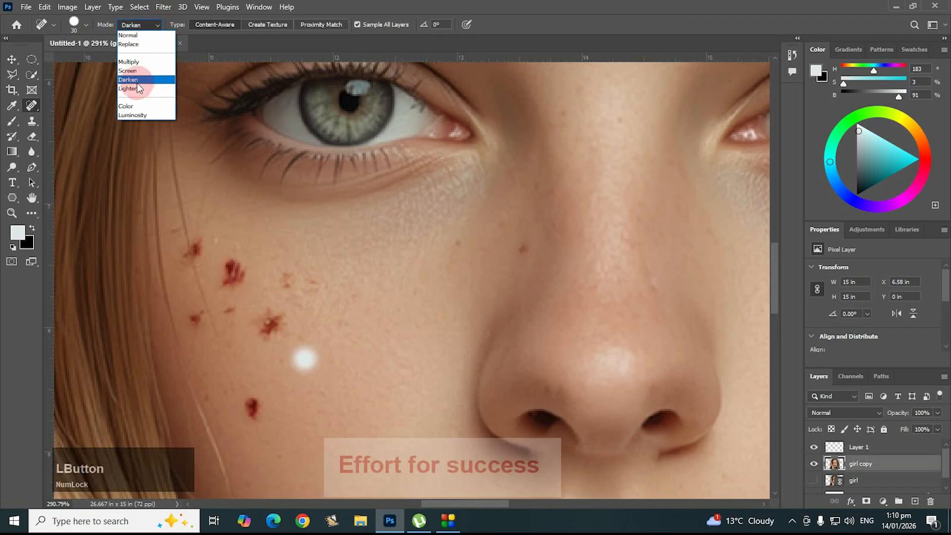
left_click(138, 89)
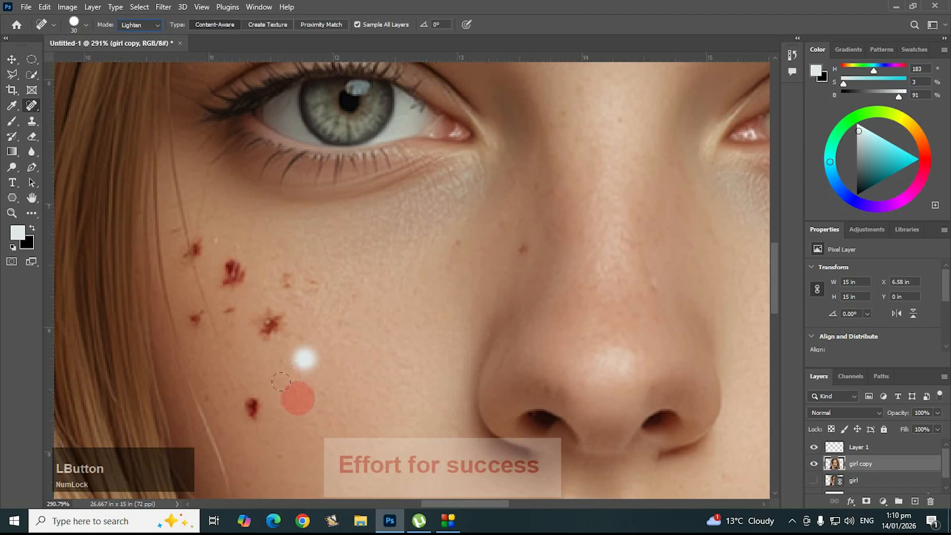
left_click(287, 343)
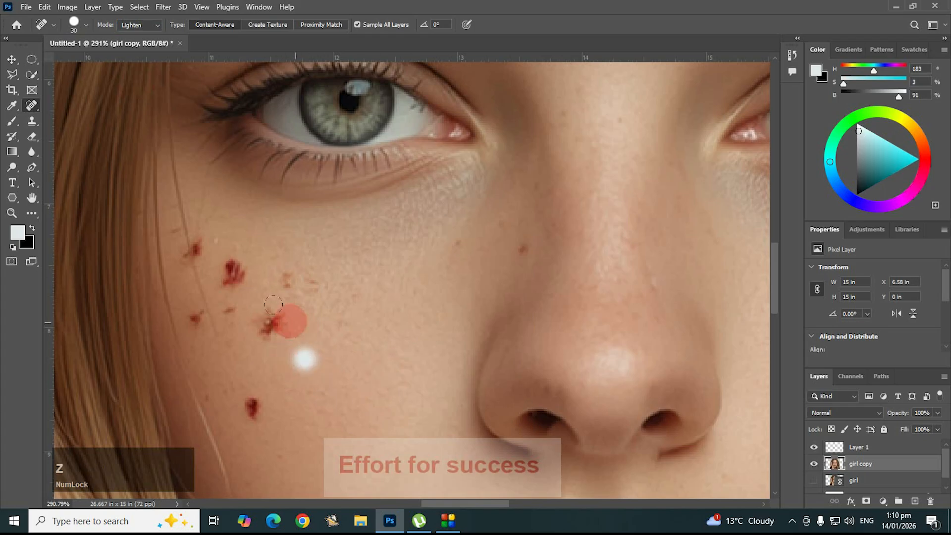
left_click(272, 321)
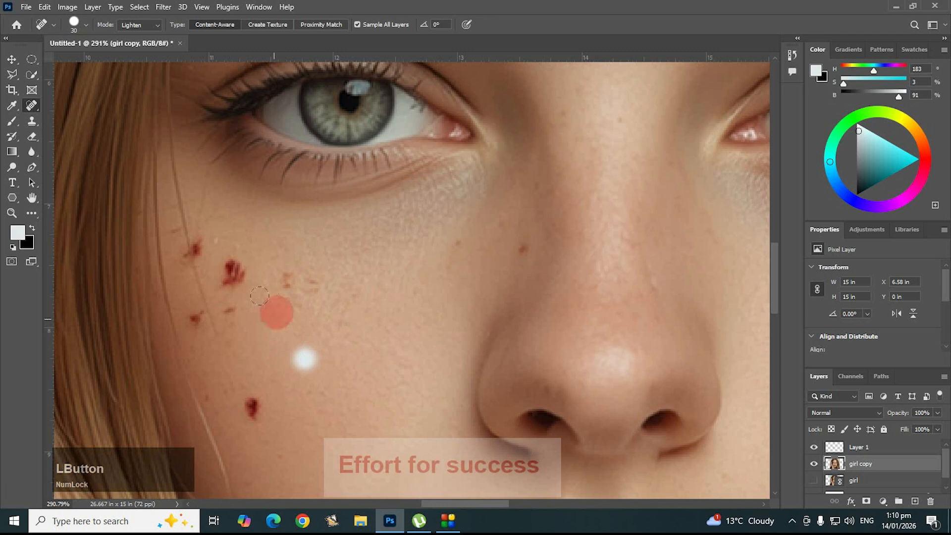
left_click(253, 400)
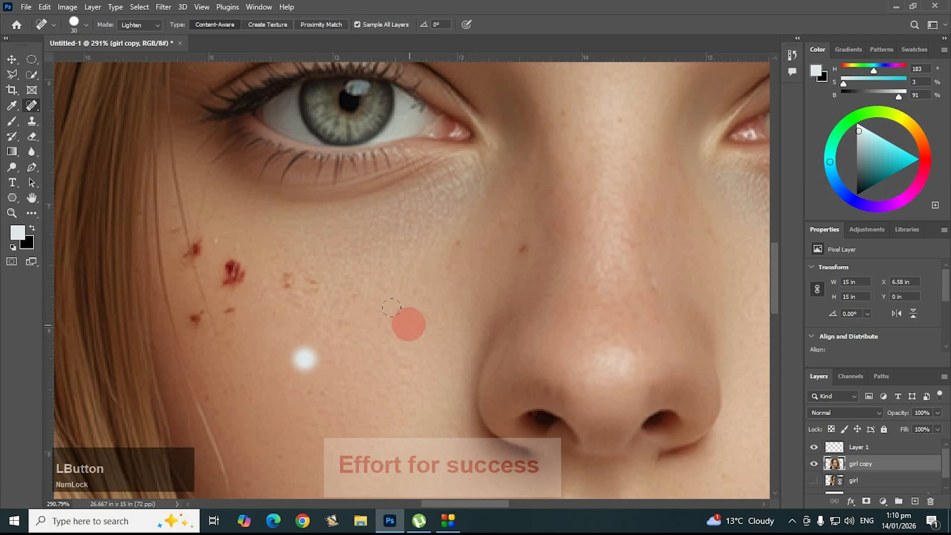
Try healing the red blemish just above the white spot in Color mode, and undo the stroke
left_click(140, 25)
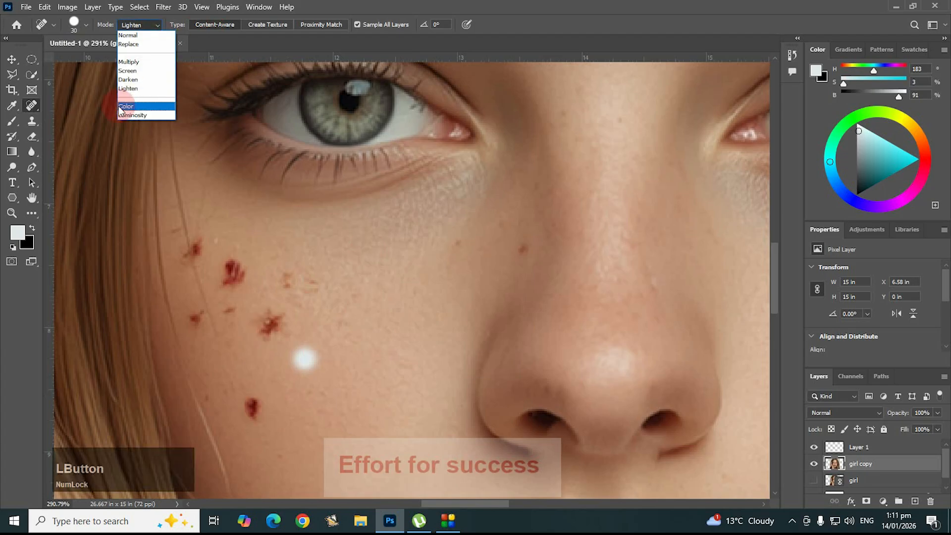
left_click(128, 106)
left_click(268, 320)
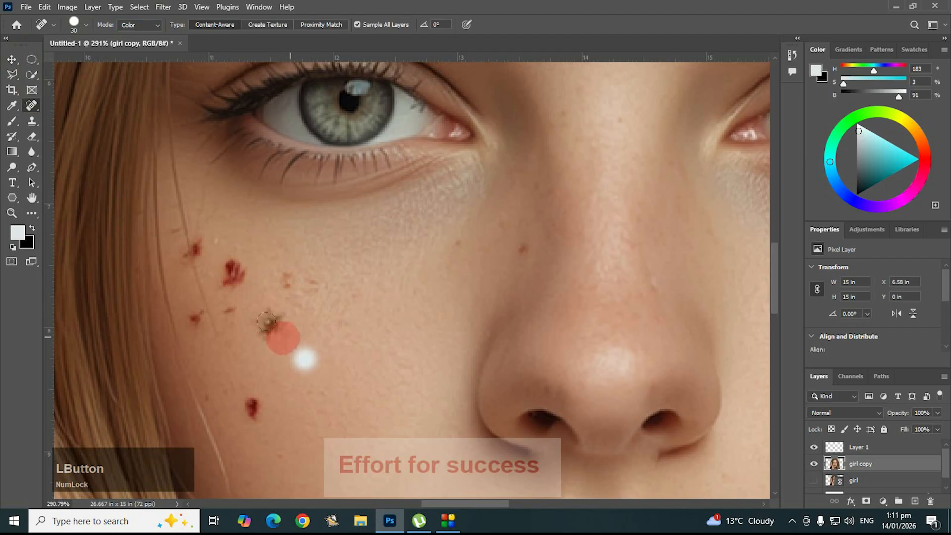
key("ctrl+z")
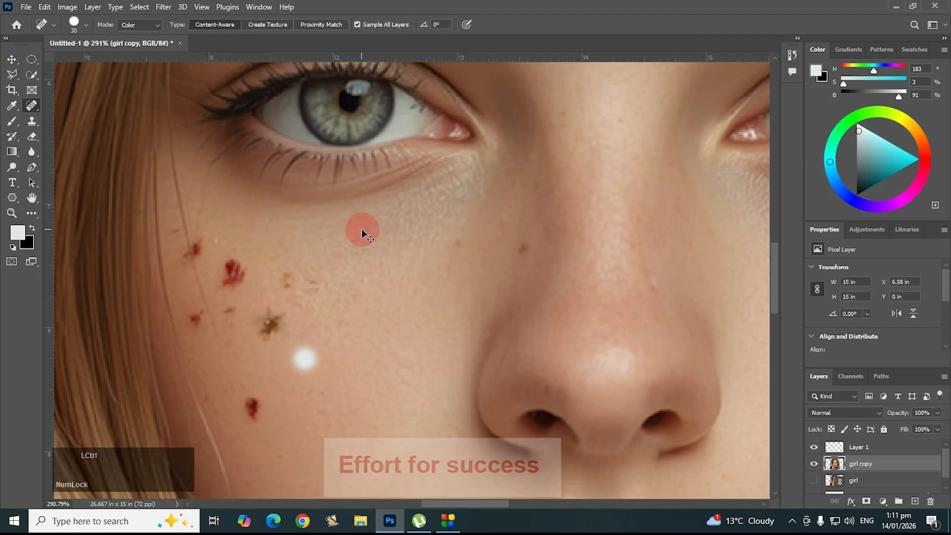
Try healing the red blemish just above the white spot in Luminosity mode, and undo the stroke
left_click(157, 26)
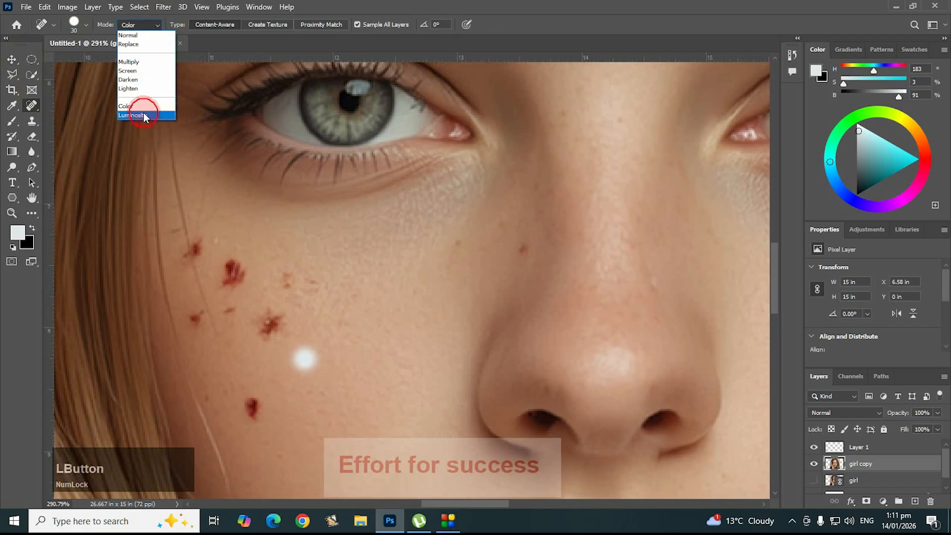
left_click(143, 115)
left_click_drag(265, 322, 249, 306)
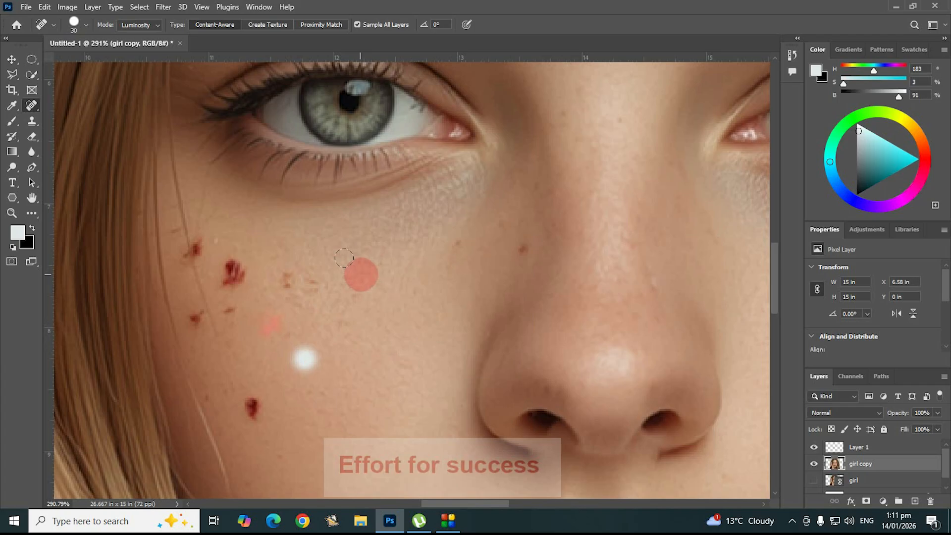
key("ctrl+z")
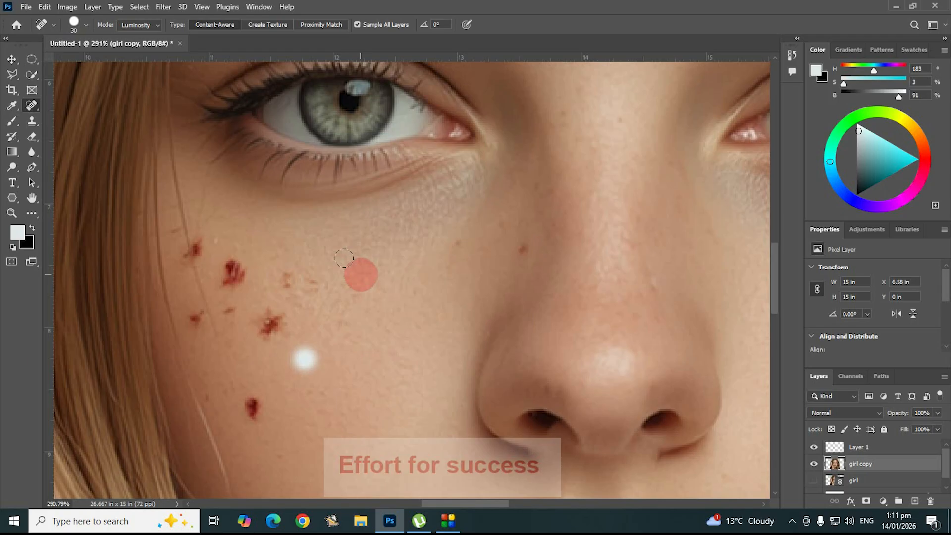
Set the healing mode to Normal, try the Create Texture type on the lowest red blemish of the left-hand cheek, and undo the stroke
left_click_drag(157, 28, 139, 38)
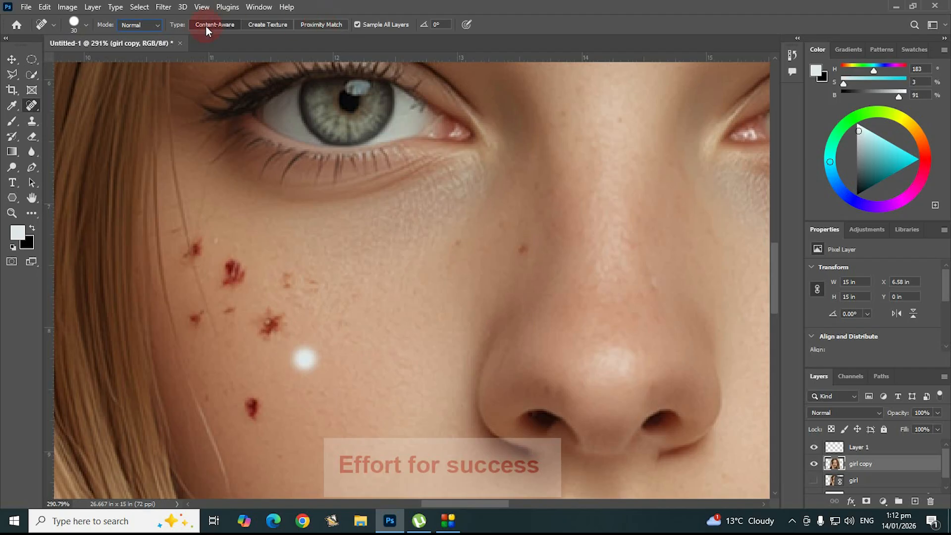
left_click(262, 25)
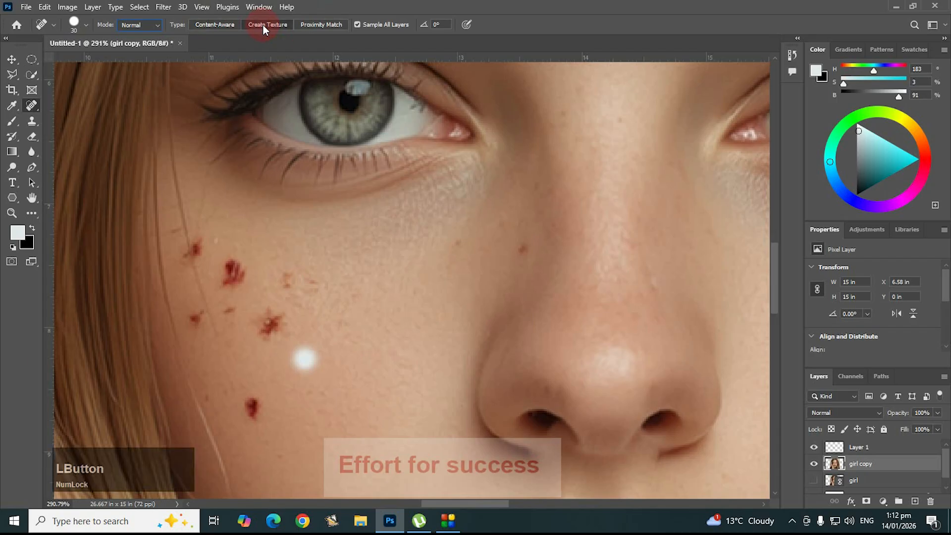
left_click(255, 408)
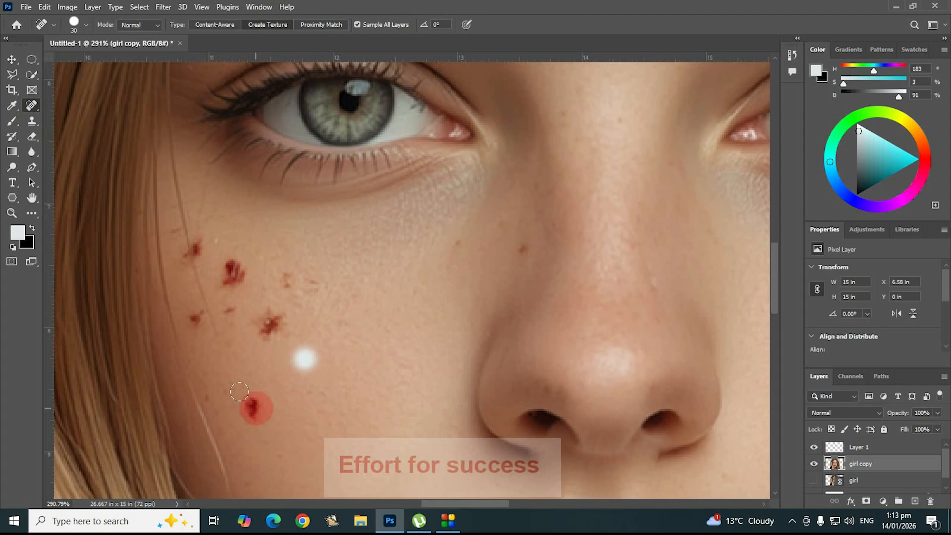
left_click(255, 407)
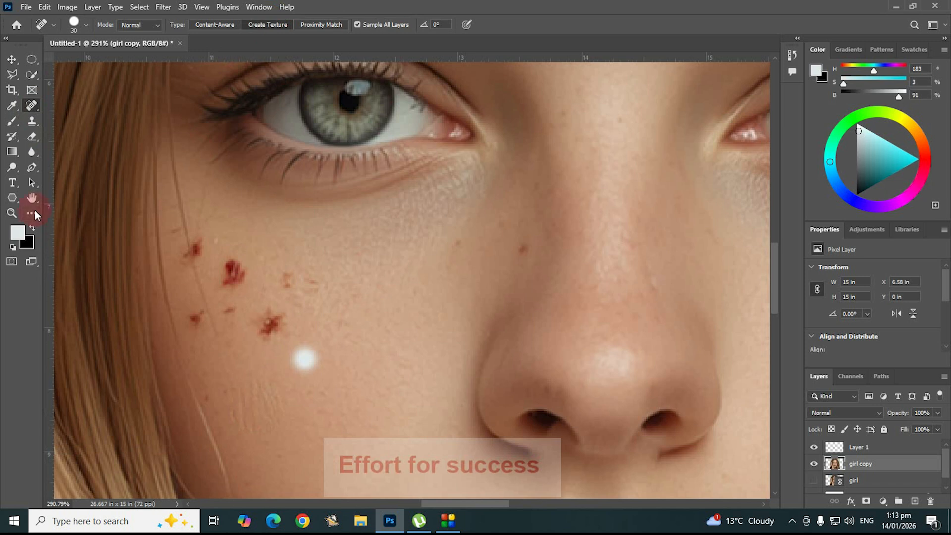
left_click(15, 214)
left_click_drag(248, 394, 303, 408)
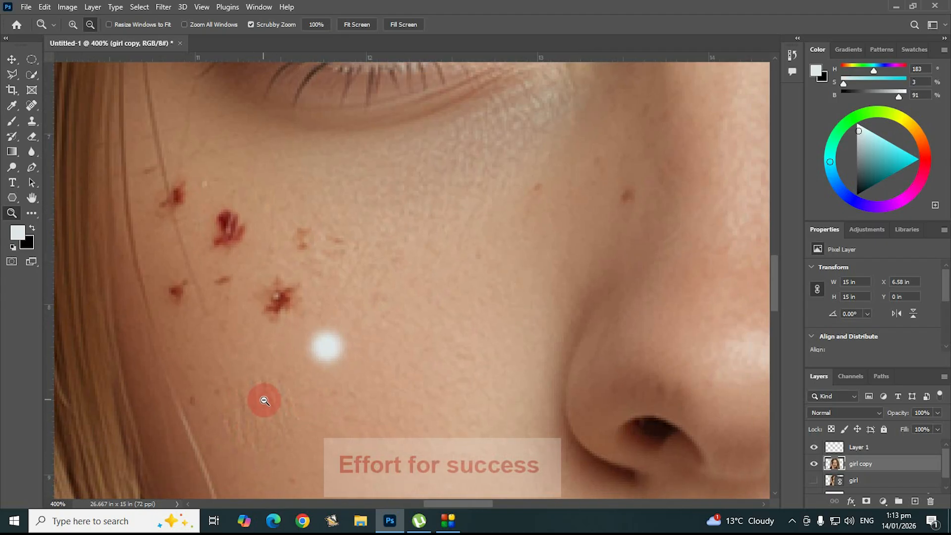
key("ctrl+z")
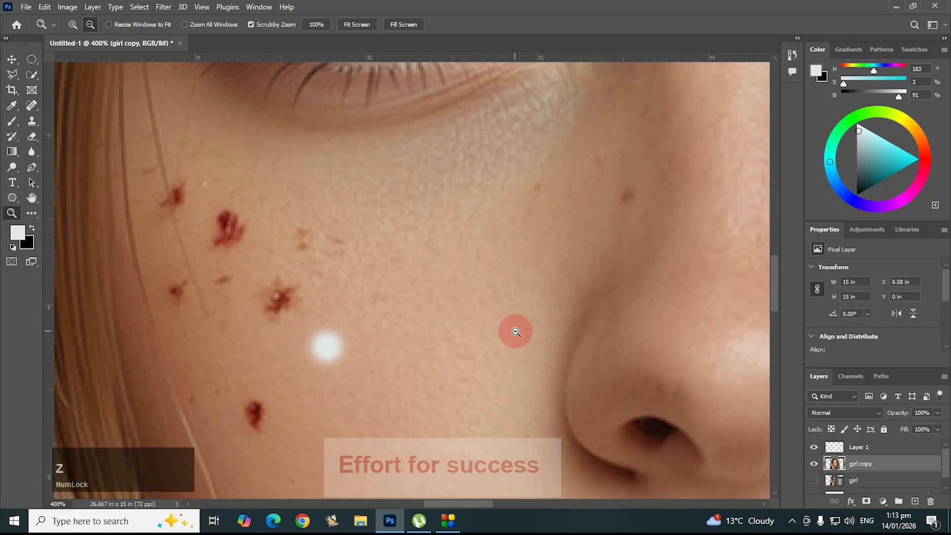
Try healing the red blemish over the hair strand on the left-hand cheek with Proximity Match at 20 px, and undo the stroke
left_click_drag(170, 124, 77, 106)
left_click(31, 108)
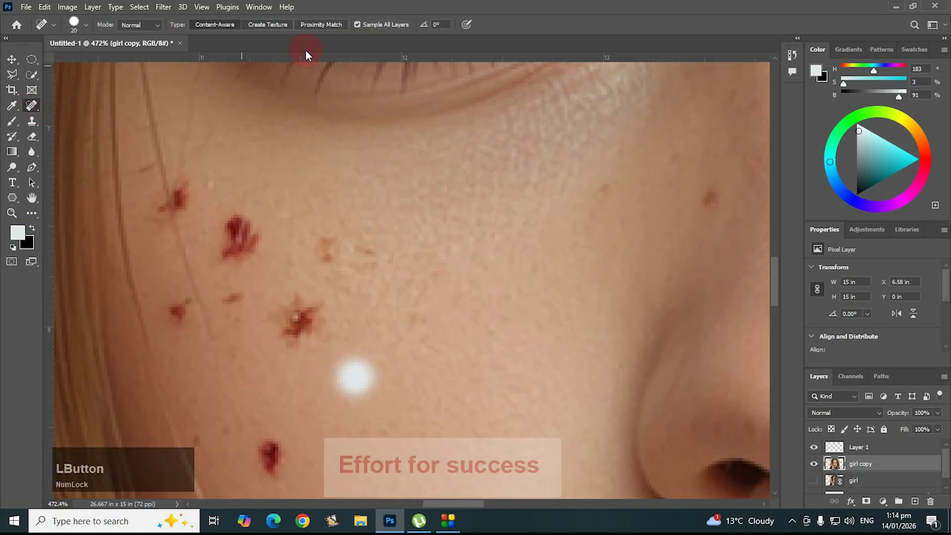
left_click(336, 25)
left_click(174, 197)
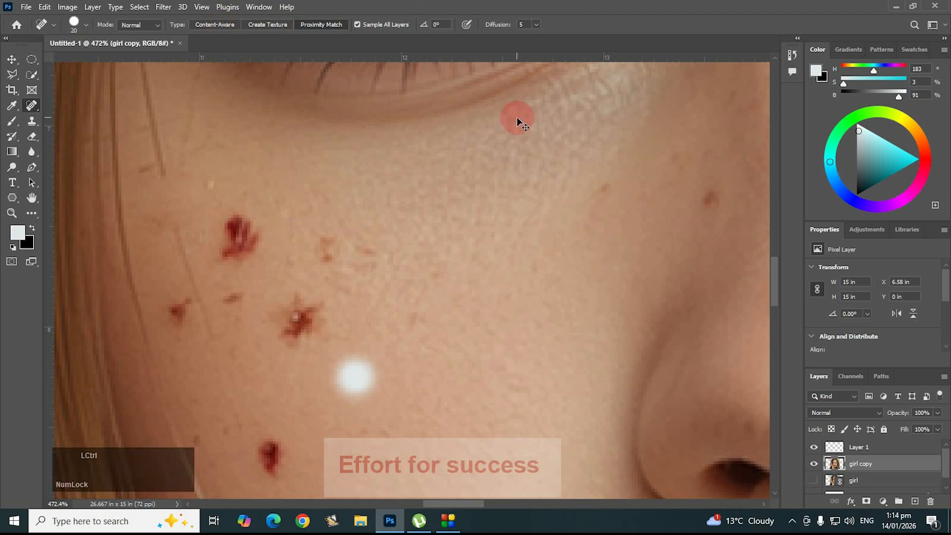
key("ctrl+z")
Set the healing type to Content-Aware and heal the red blemish over the hair strand on the left-hand cheek
left_click(221, 24)
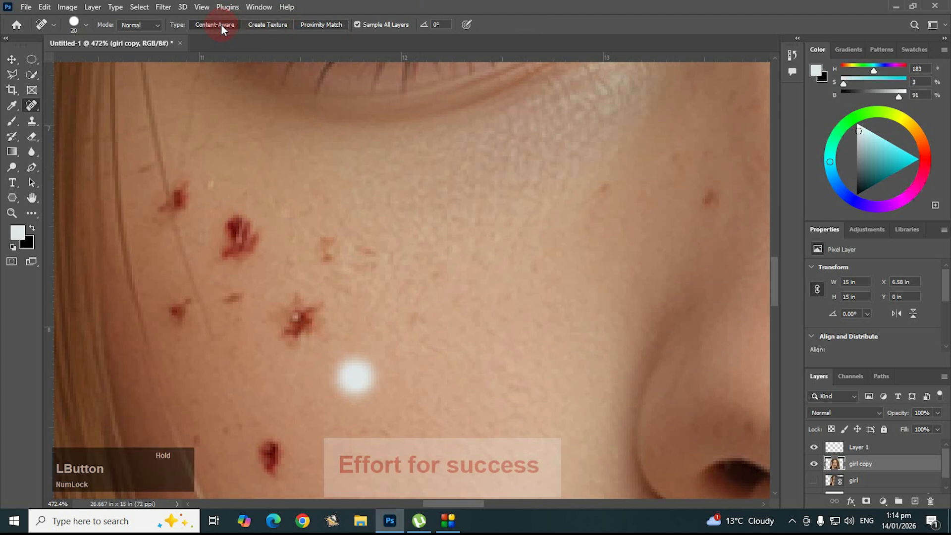
left_click(159, 184)
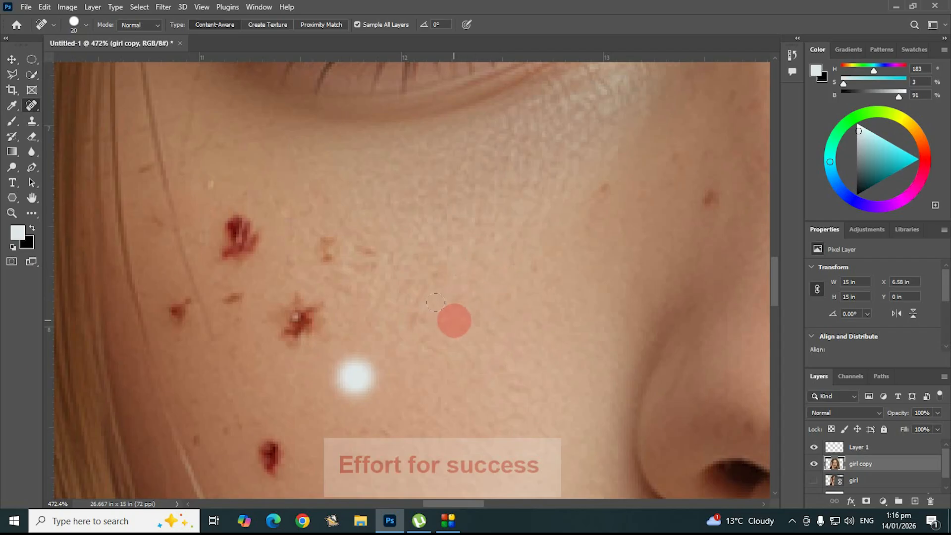
Select Layer 1 and heal the small jawline spot, the lowest red blemish and the white spot on the left-hand cheek
left_click(12, 213)
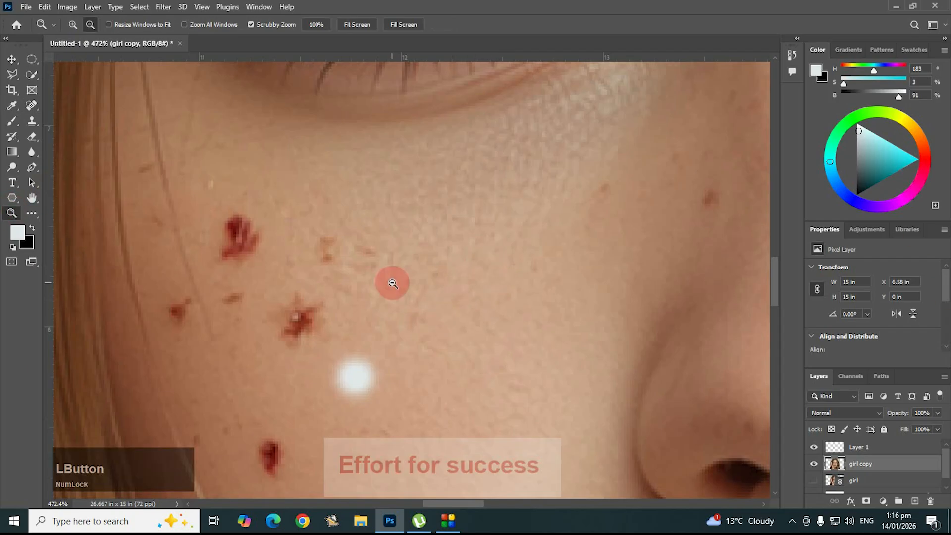
left_click(391, 283)
left_click_drag(440, 503, 477, 504)
left_click(445, 345)
left_click(878, 452)
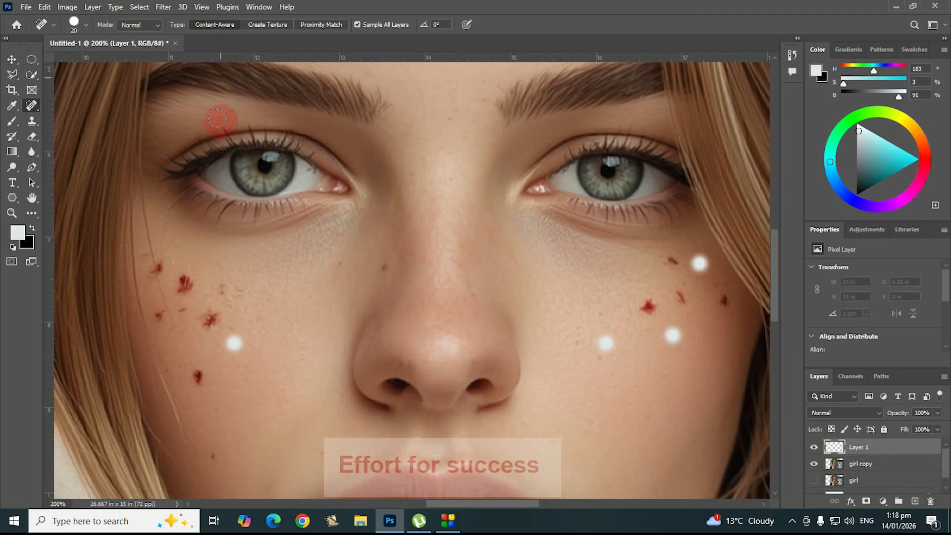
left_click_drag(210, 453, 210, 453)
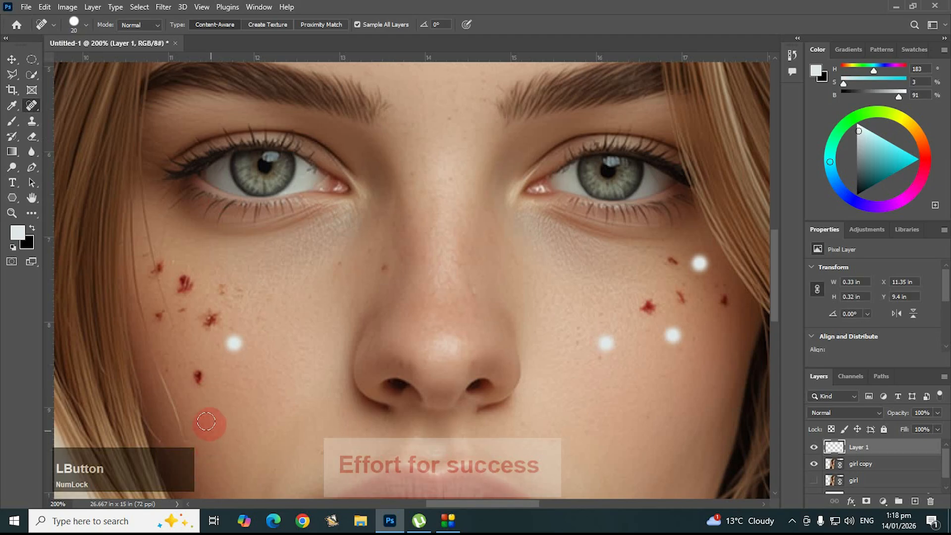
left_click(198, 376)
left_click(231, 337)
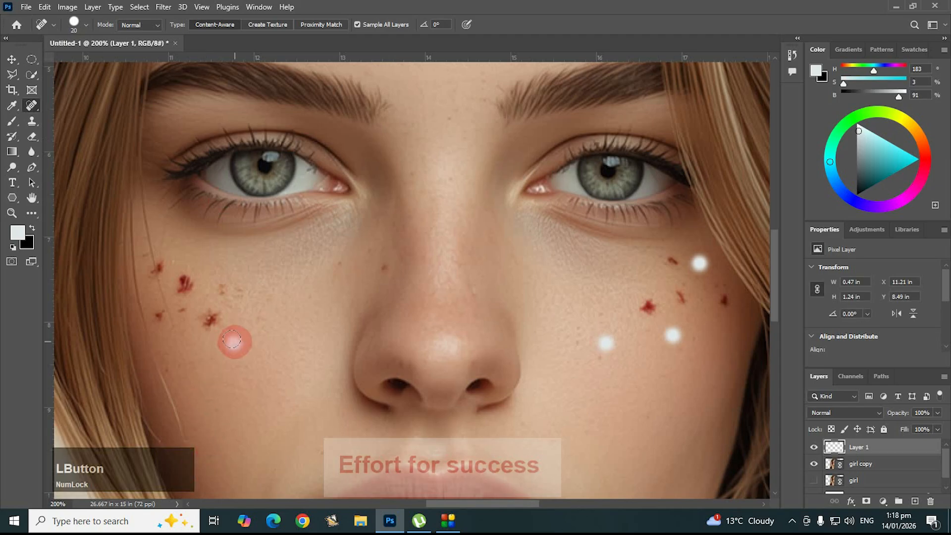
Heal the cluster of red and brown blemishes on the left-hand cheek below the eye, including the one beside the hair strand
left_click(221, 290)
left_click(208, 317)
left_click(182, 310)
left_click(160, 313)
left_click(182, 282)
left_click(159, 267)
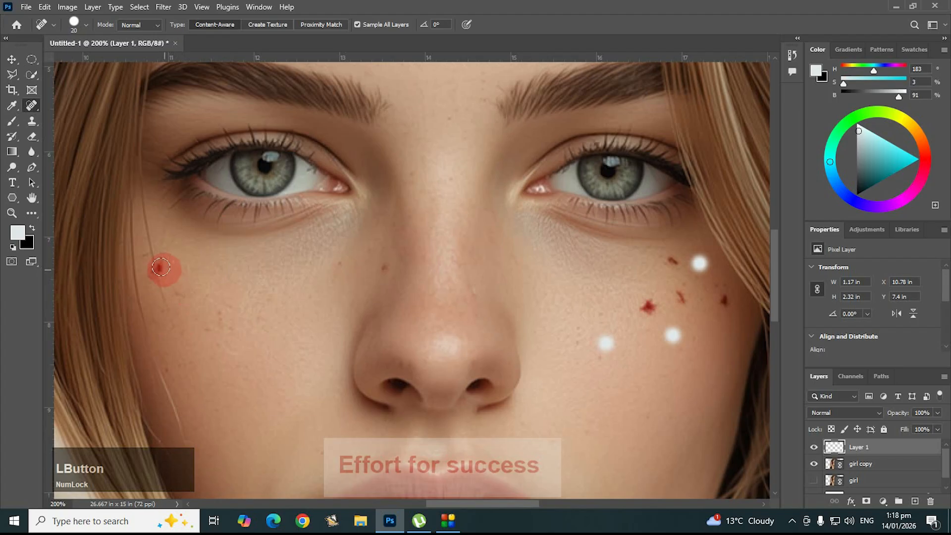
left_click(159, 266)
left_click(175, 293)
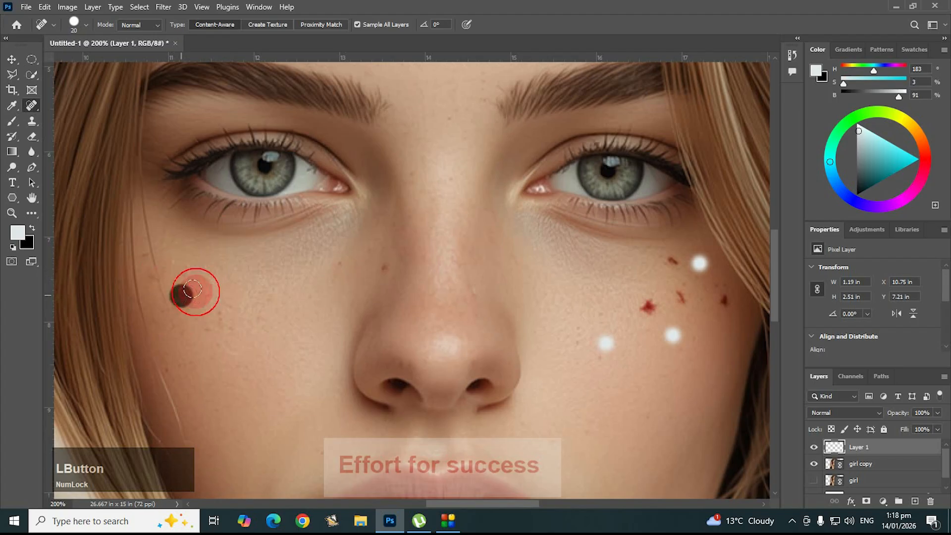
Heal the mole beside the nose bridge and all white spots and red blemishes on the right-hand cheek
left_click(381, 270)
left_click(606, 344)
left_click(672, 336)
left_click(647, 307)
left_click(682, 300)
left_click(699, 263)
left_click(715, 303)
left_click(568, 376)
left_click(451, 173)
left_click(172, 323)
left_click(468, 427)
left_click(509, 410)
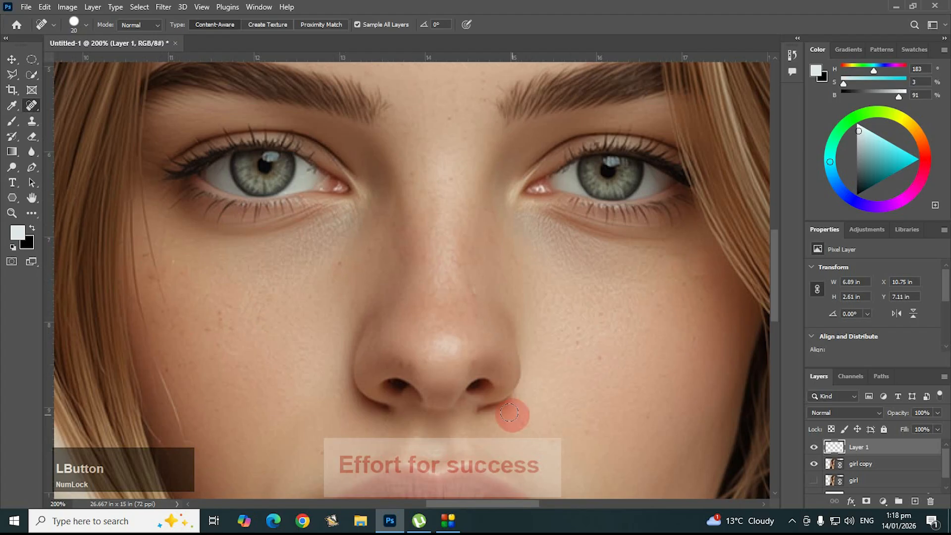
Hide the girl copy layer to inspect the healing patches on Layer 1 alone, and show it again
left_click(12, 213)
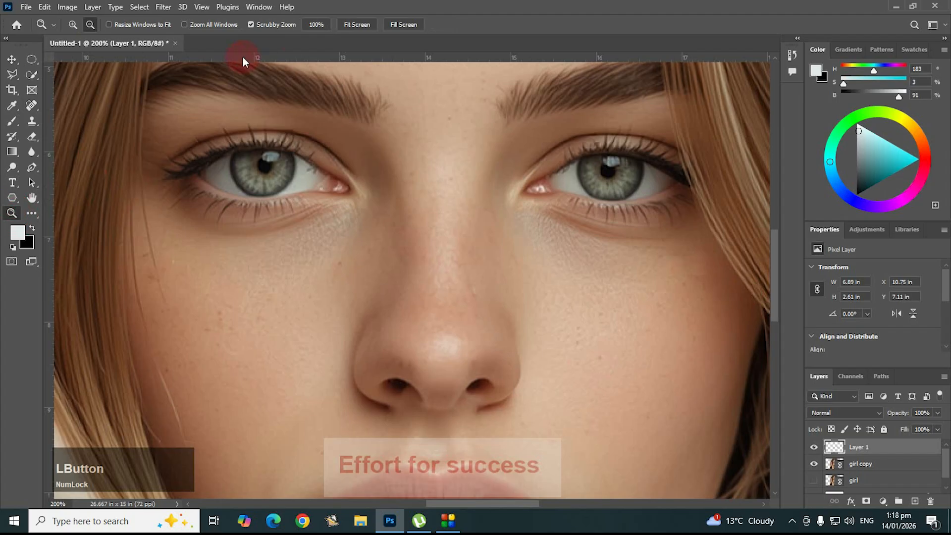
left_click(349, 25)
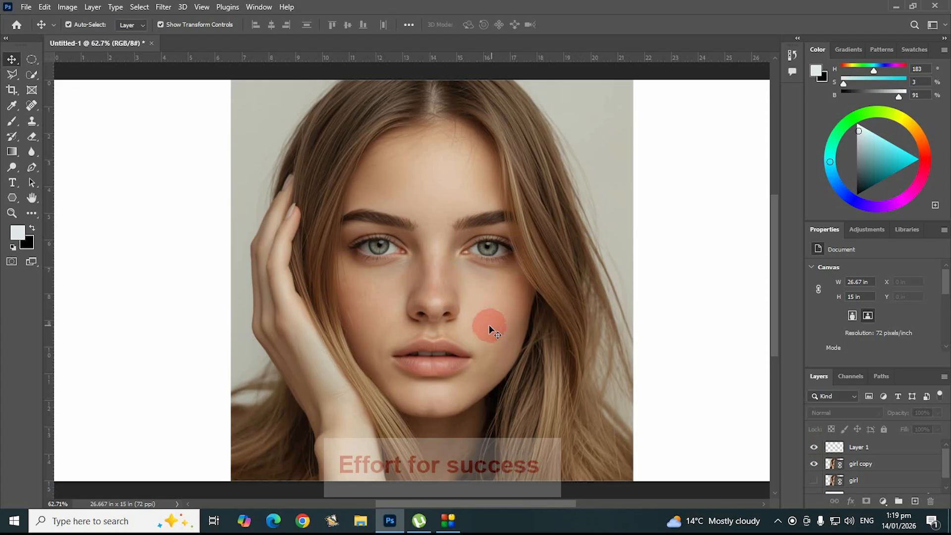
left_click(814, 466)
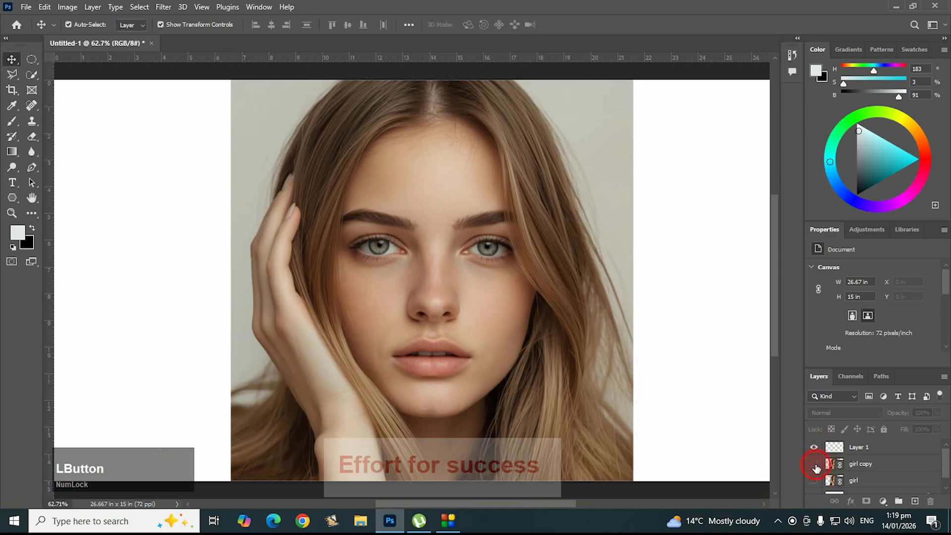
left_click(813, 480)
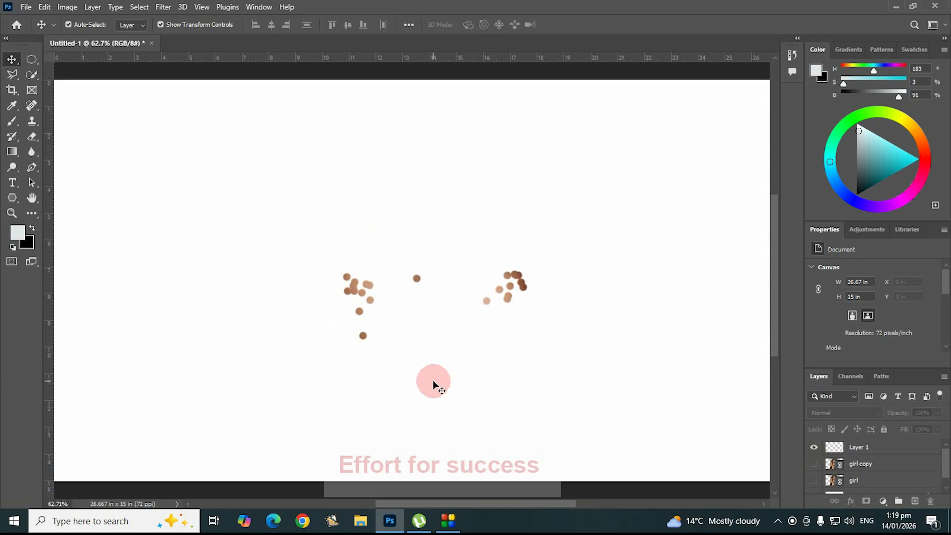
left_click(870, 448)
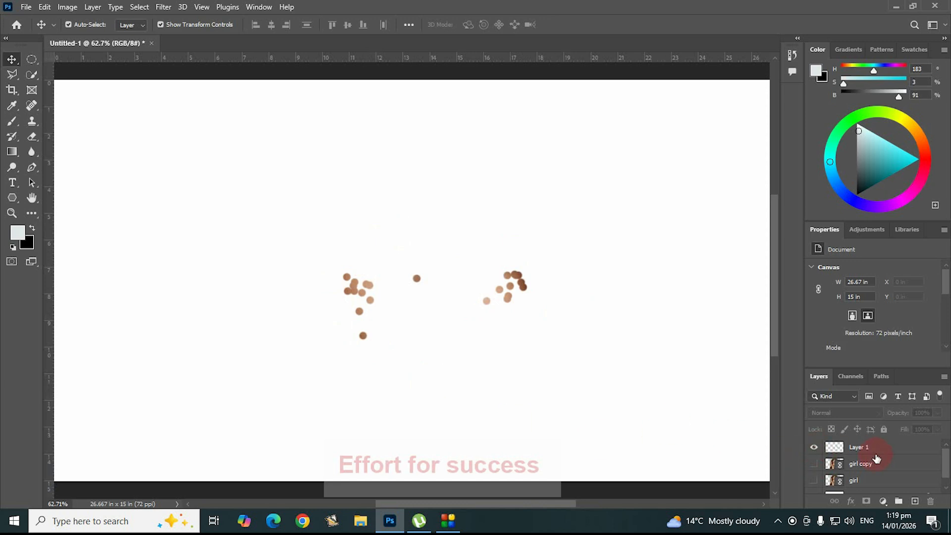
left_click(814, 464)
left_click(750, 458)
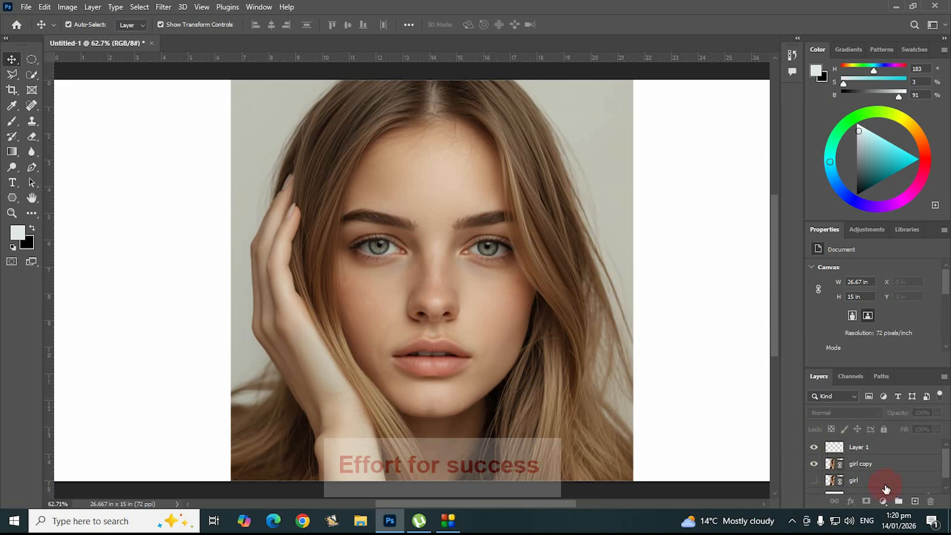
Merge Layer 1 and the girl copy layer into one layer
left_click(867, 449)
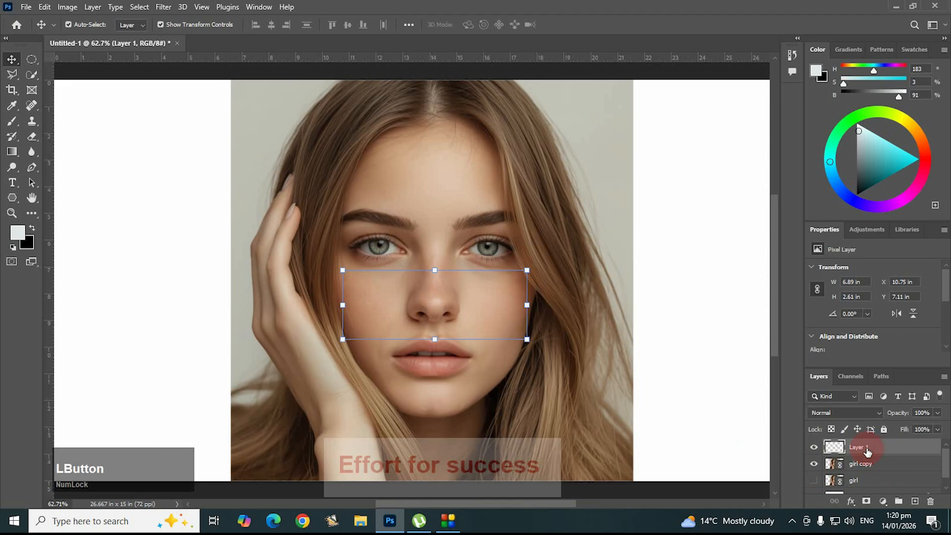
left_click(868, 466, "shift")
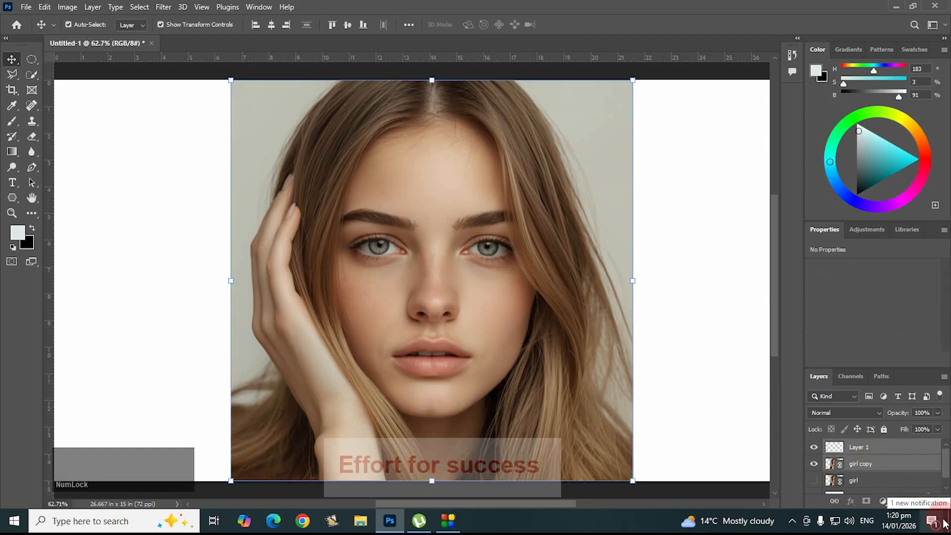
key("ctrl+e")
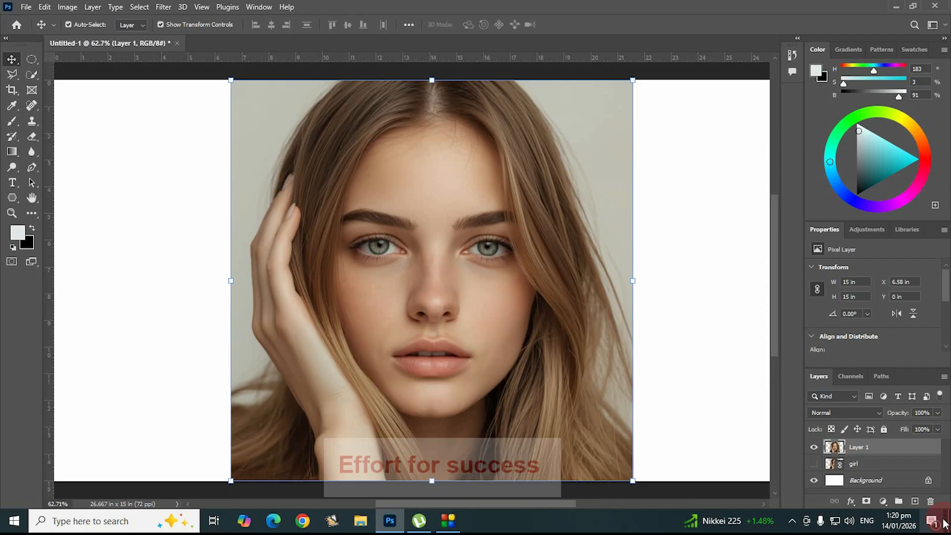
Place the image 615a+Sc9YEL._AC_US750_ from the Downloads folder as a linked file
left_click(26, 7)
left_click(45, 241)
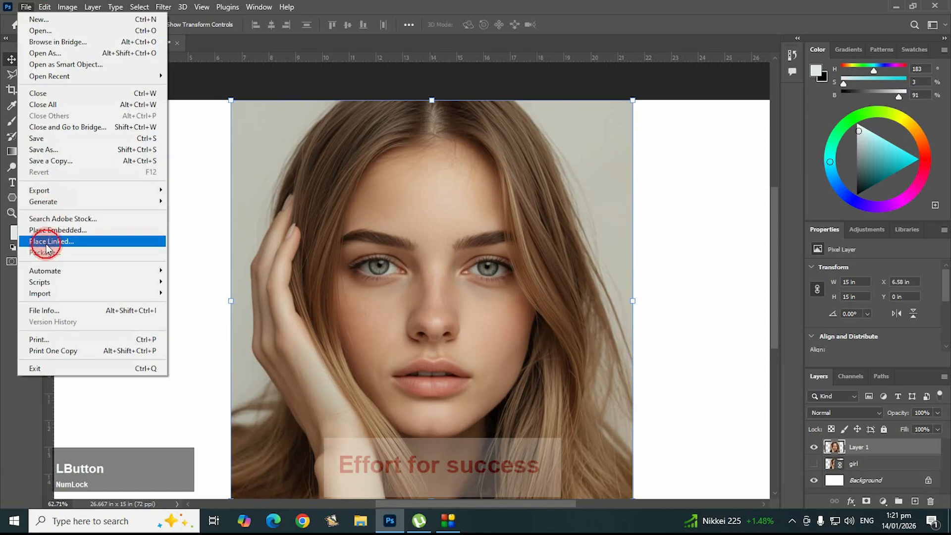
scroll(448, 196, "down", 5)
left_click(316, 218)
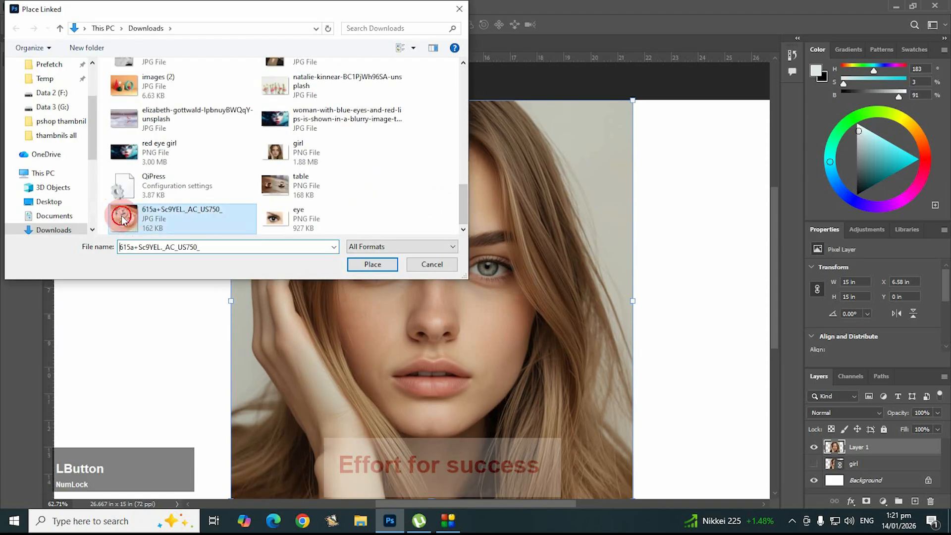
left_click(372, 264)
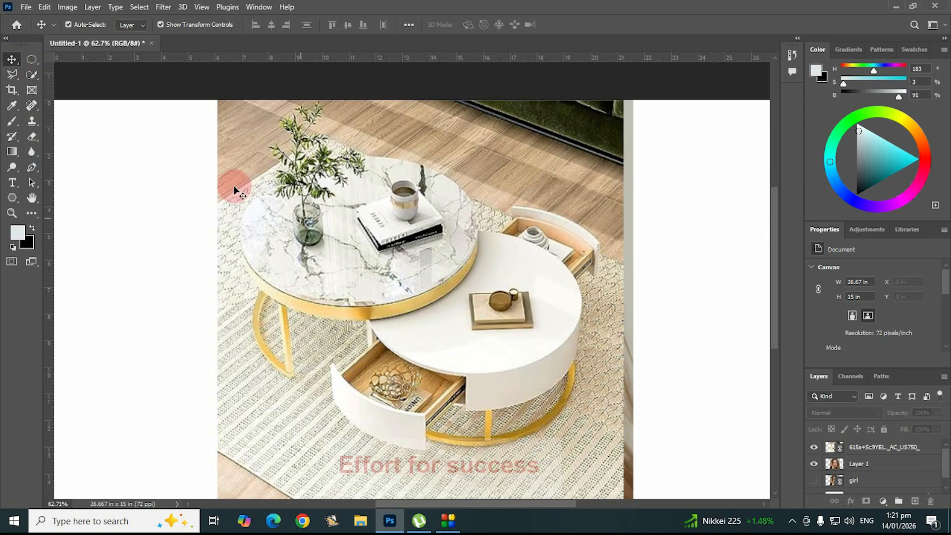
Rasterize the placed coffee table layer so the Spot Healing Brush can edit it, and check its Rasterize Layer option
left_click(32, 106)
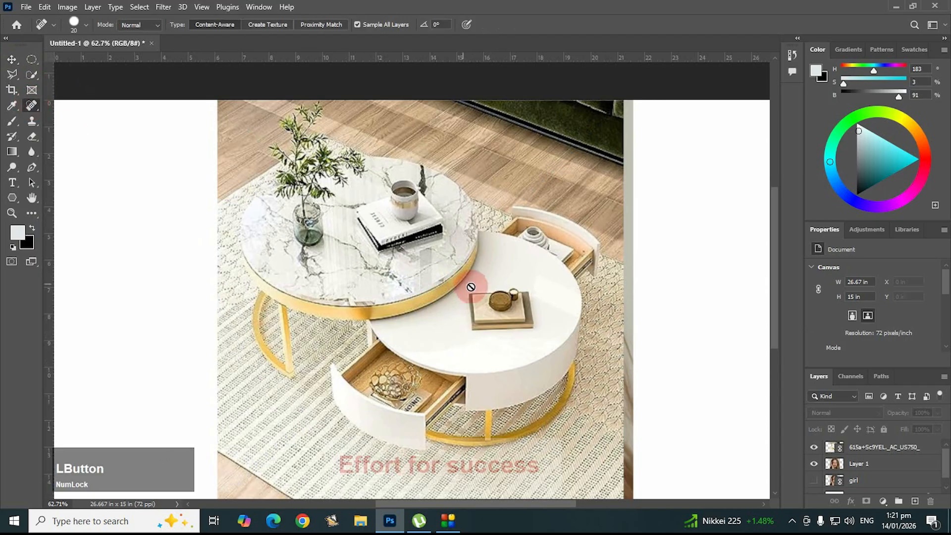
left_click(867, 447)
left_click(503, 317)
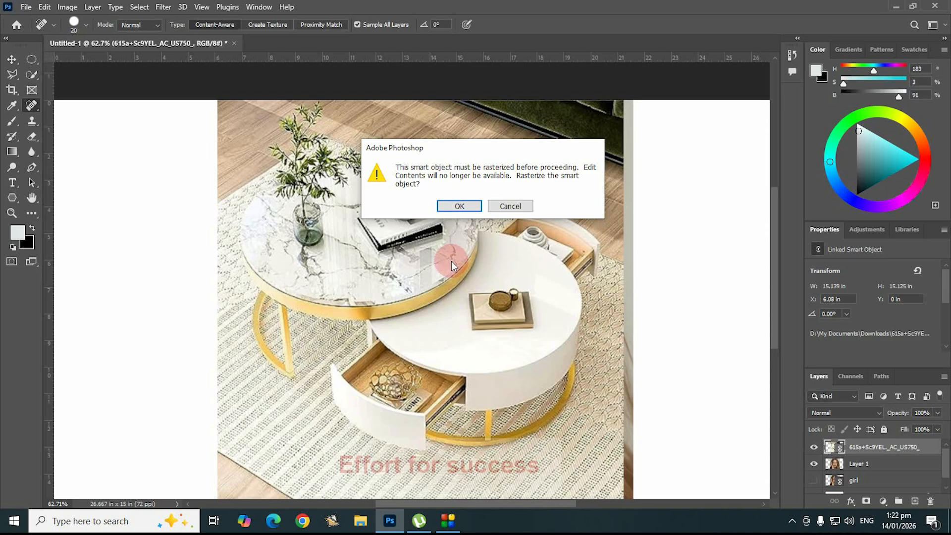
left_click(459, 206)
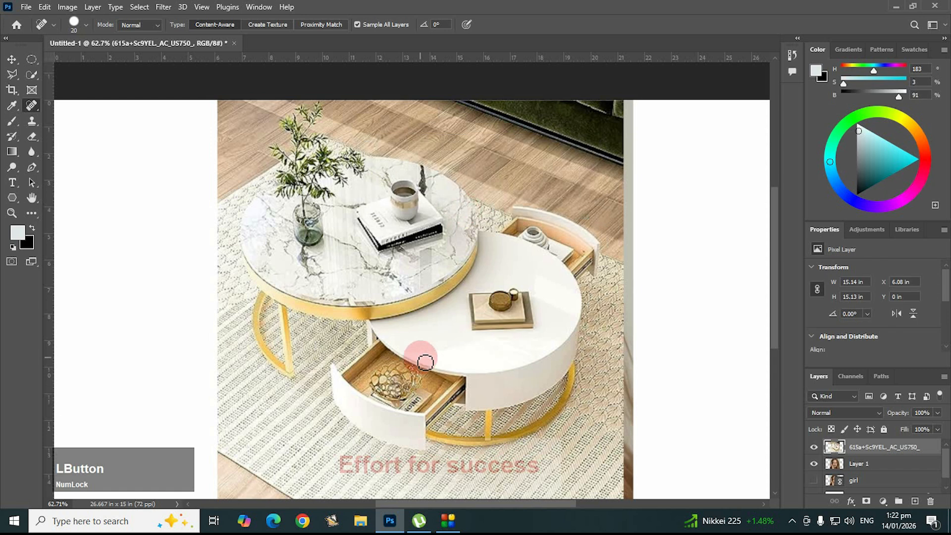
left_click(856, 448)
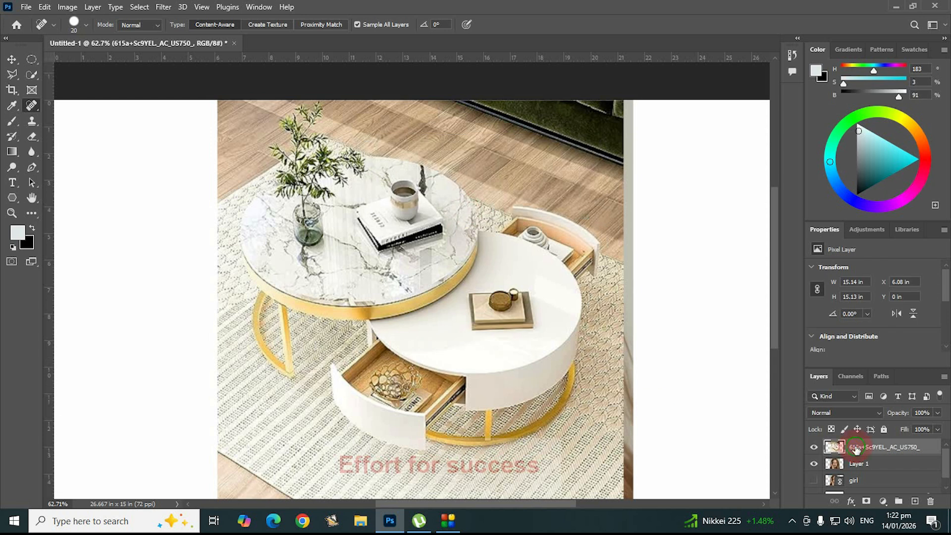
right_click(857, 448)
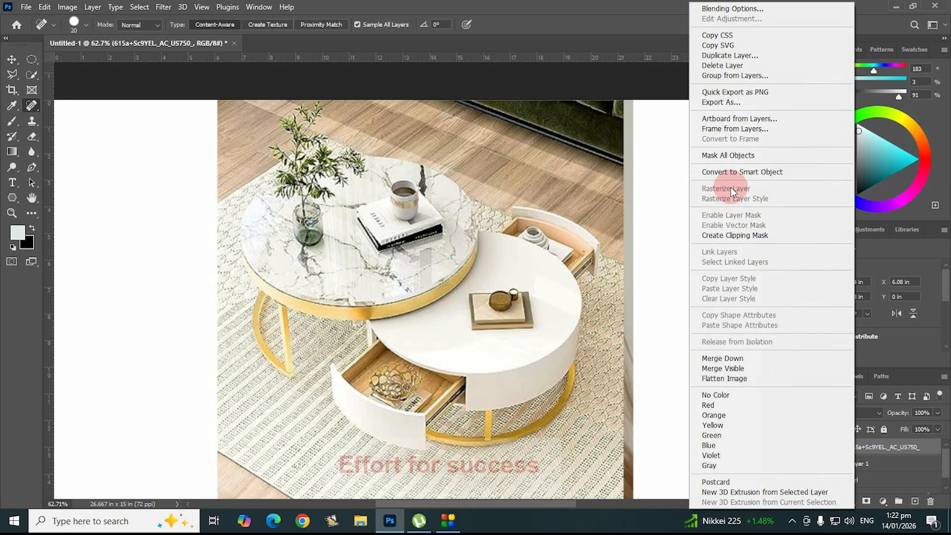
left_click(447, 232)
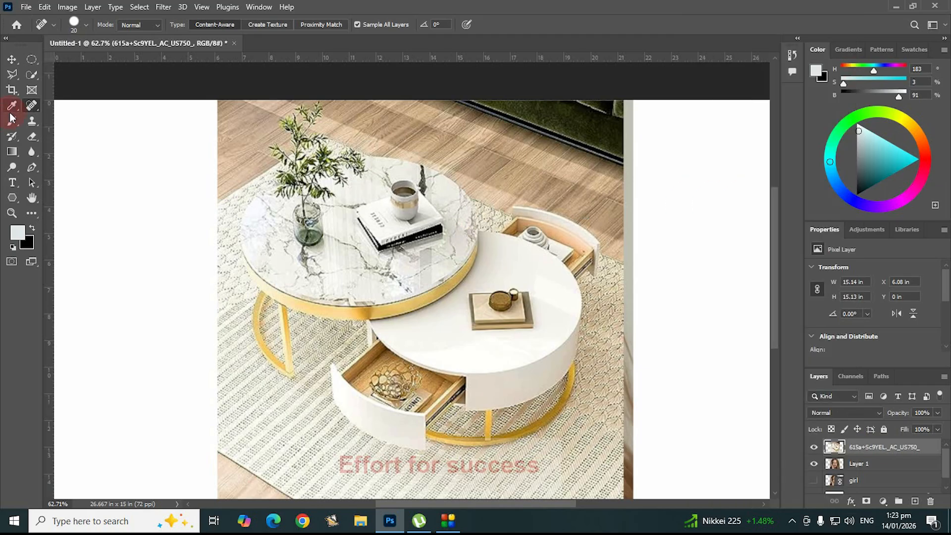
Set the Spot Healing Brush size to 200 px and remove the brown cup and tray from the white tabletop
left_click(36, 109)
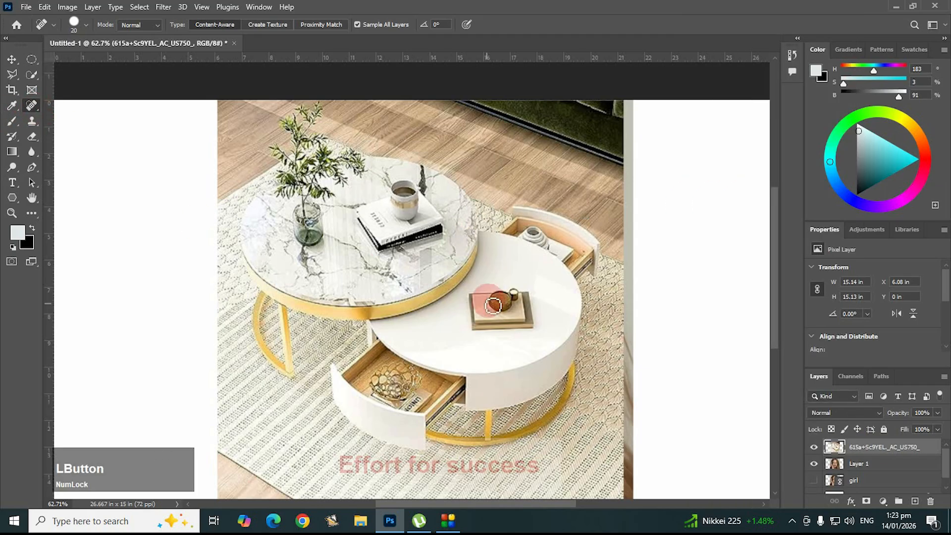
key("bracketright")
key("bracketright")
key("bracketright")
key("bracketright")
key("bracketright")
key("bracketright")
key("bracketright")
key("bracketright")
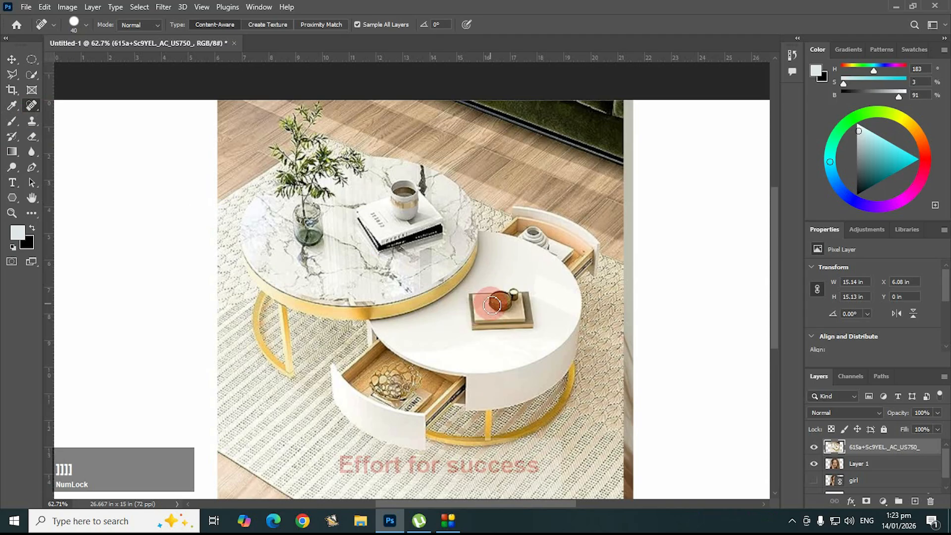
key("bracketright")
key("bracketright")
key("bracketright")
key("bracketright")
key("bracketright")
key("bracketright")
key("bracketright")
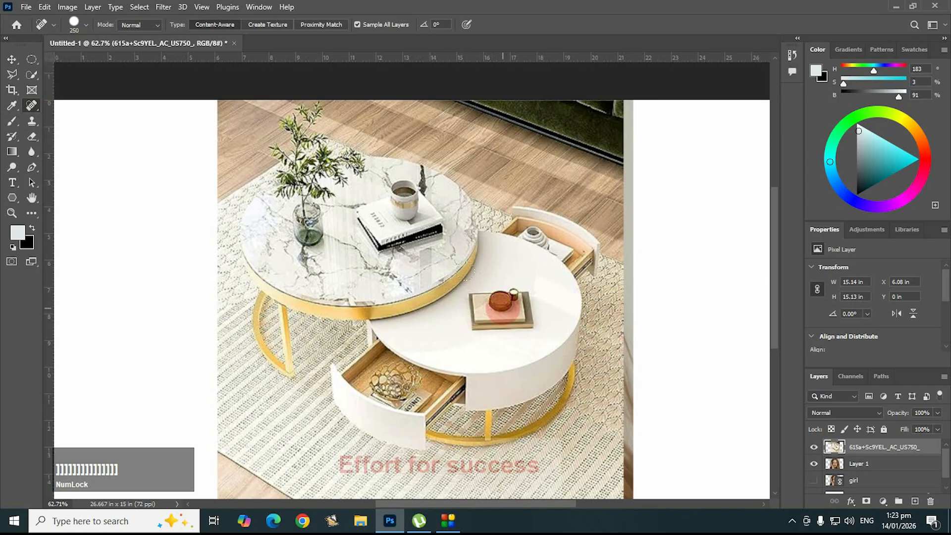
key("bracketleft")
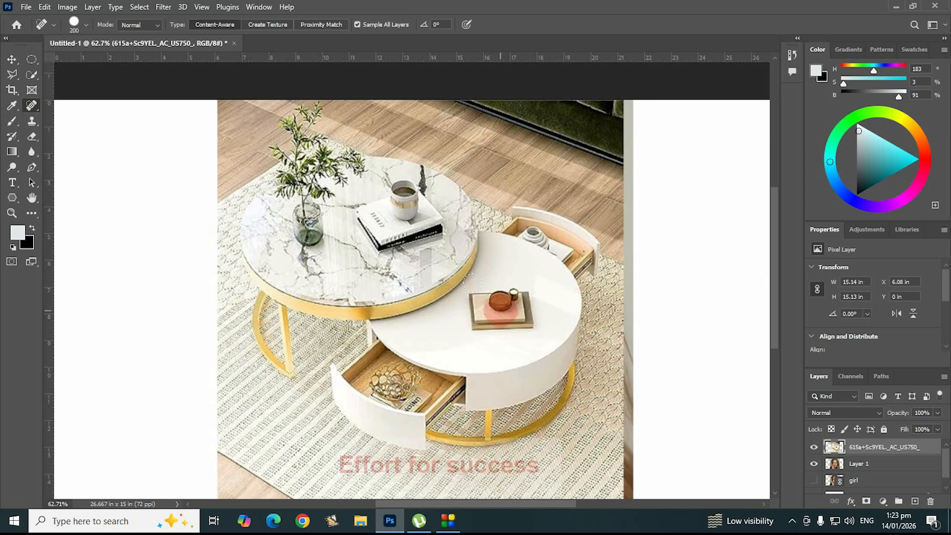
left_click(500, 306)
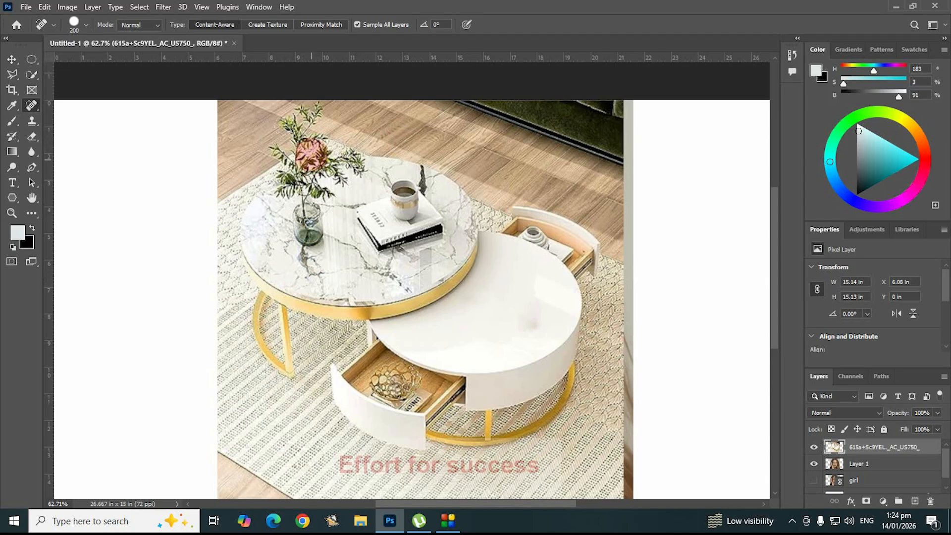
Try removing the plant above the marble tabletop with the healing brush at 300 px, and undo the stroke
key("bracketright")
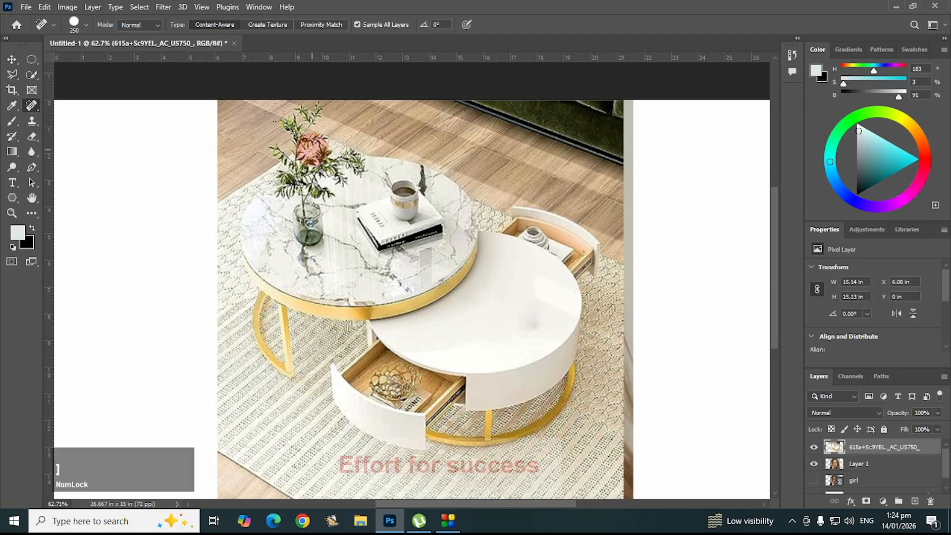
key("bracketright")
left_click(310, 153)
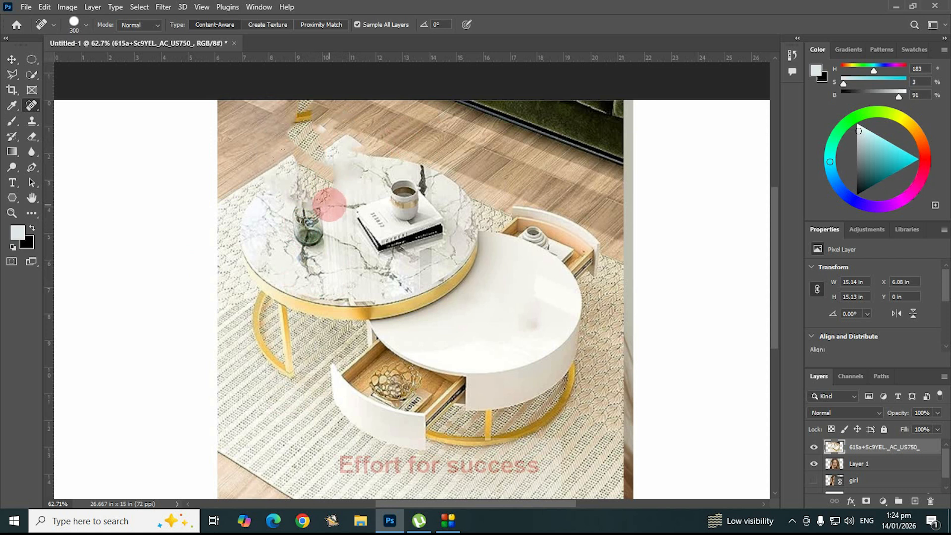
key("ctrl+z")
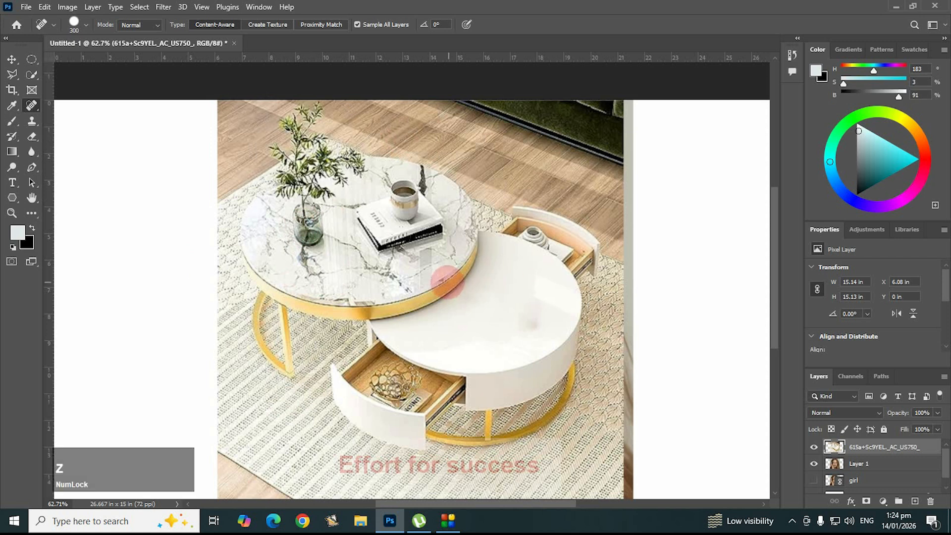